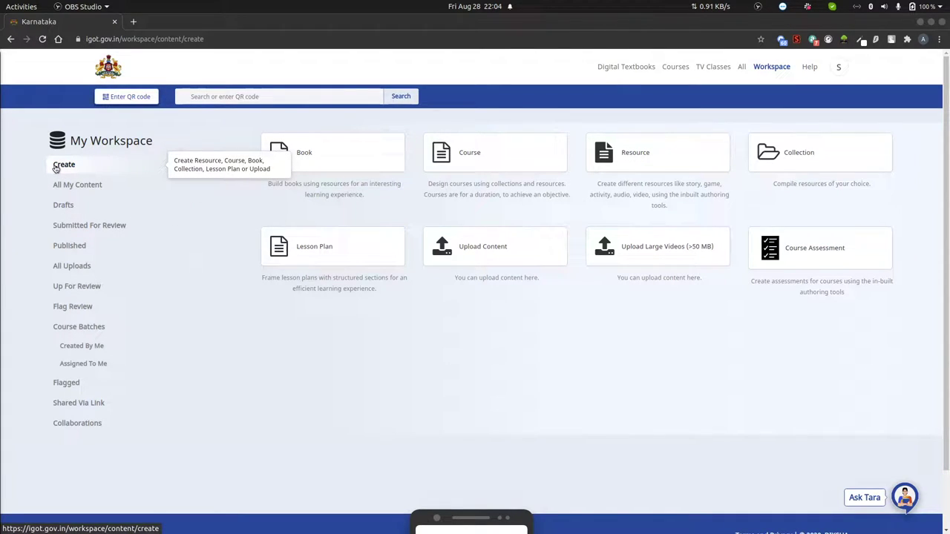
Start a new resource named "Labour - VSA" with board State (Karnataka) and medium English.
{"action": "left_click", "coordinate": [635, 154]}
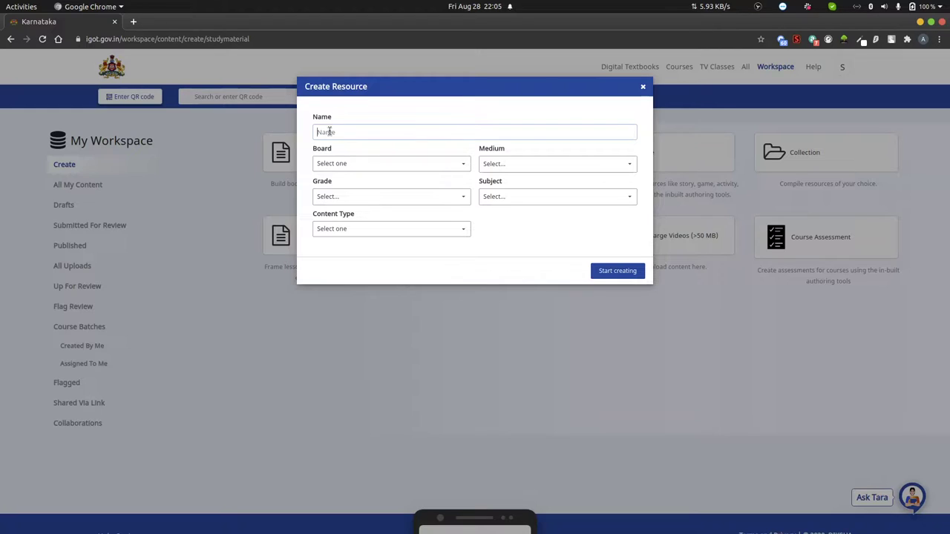
{"action": "type", "text": "Labour - VSA"}
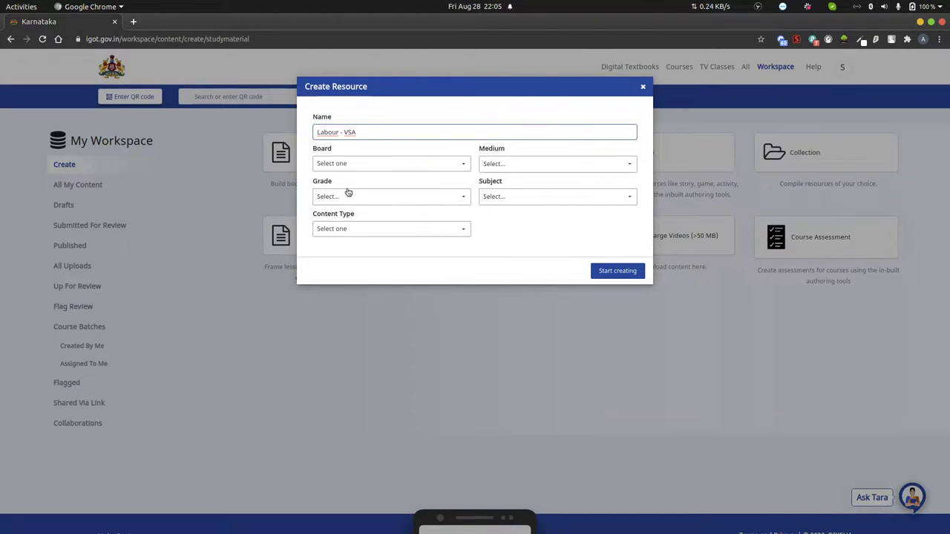
{"action": "left_click", "coordinate": [464, 164]}
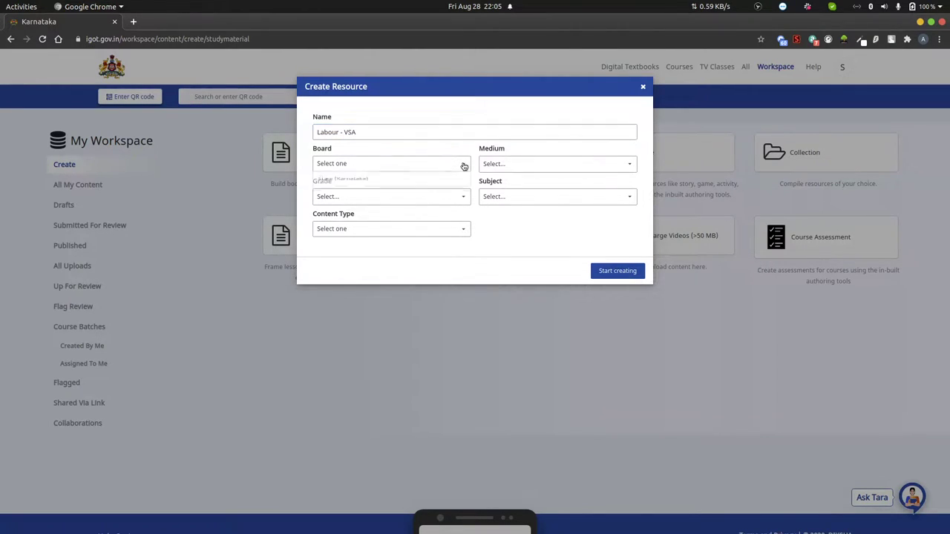
{"action": "left_click", "coordinate": [348, 185]}
{"action": "left_click", "coordinate": [502, 164]}
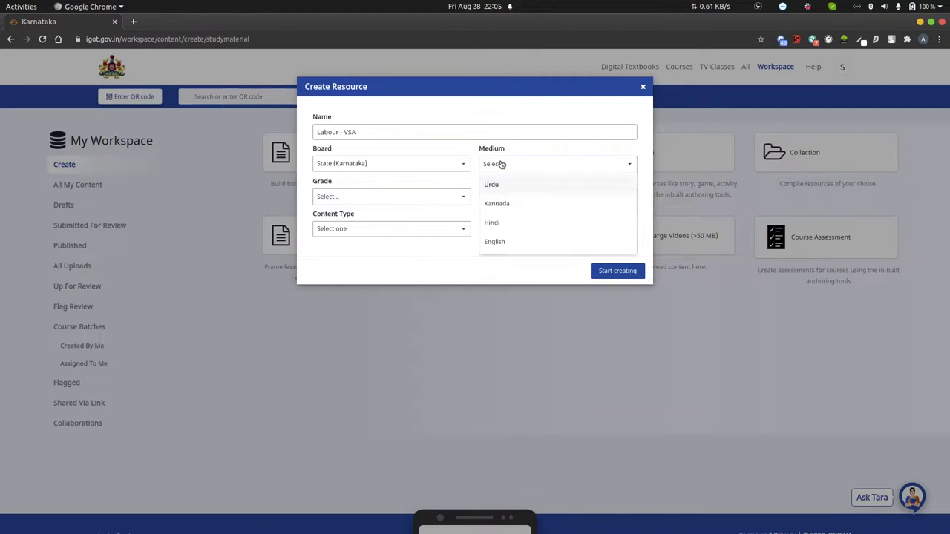
{"action": "left_click", "coordinate": [500, 246]}
Set the grade to Class 10, subject to Social Science and content type to Practice Resource, and start creating the resource.
{"action": "left_click", "coordinate": [331, 200]}
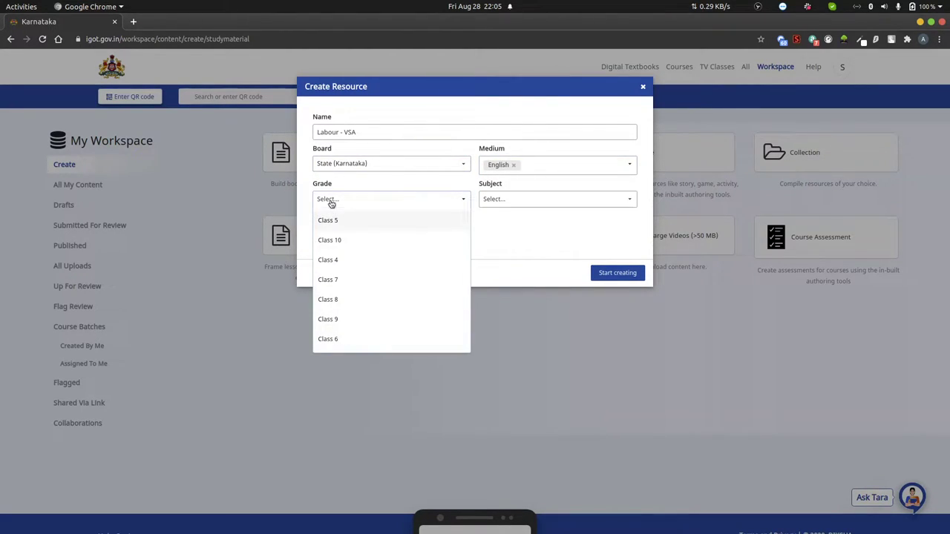
{"action": "left_click", "coordinate": [331, 242]}
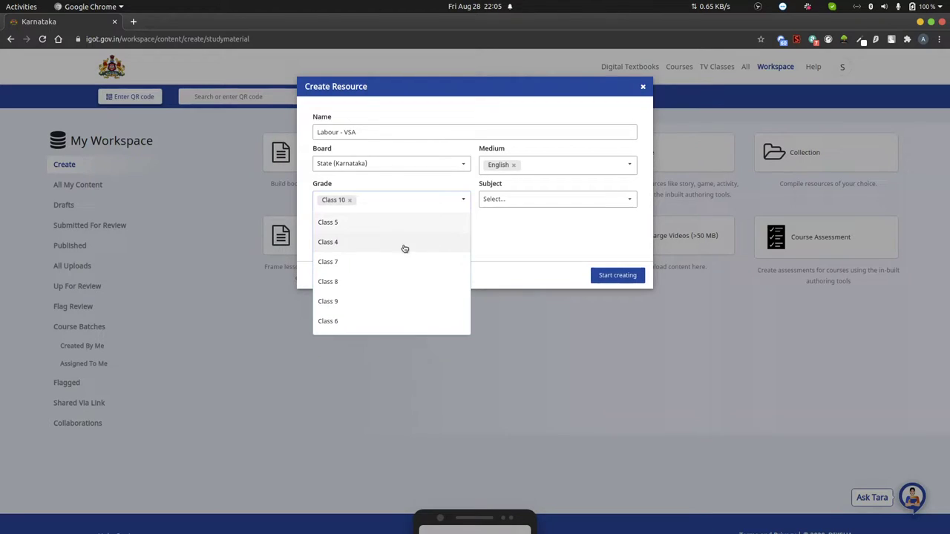
{"action": "left_click", "coordinate": [489, 200]}
{"action": "scroll", "coordinate": [532, 340], "scroll_direction": "down", "scroll_amount": 3}
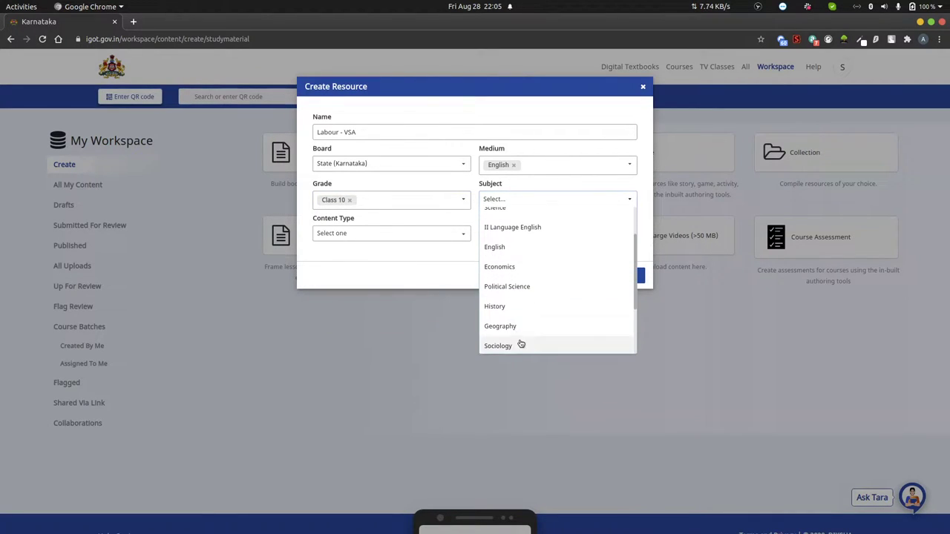
{"action": "left_click", "coordinate": [508, 308]}
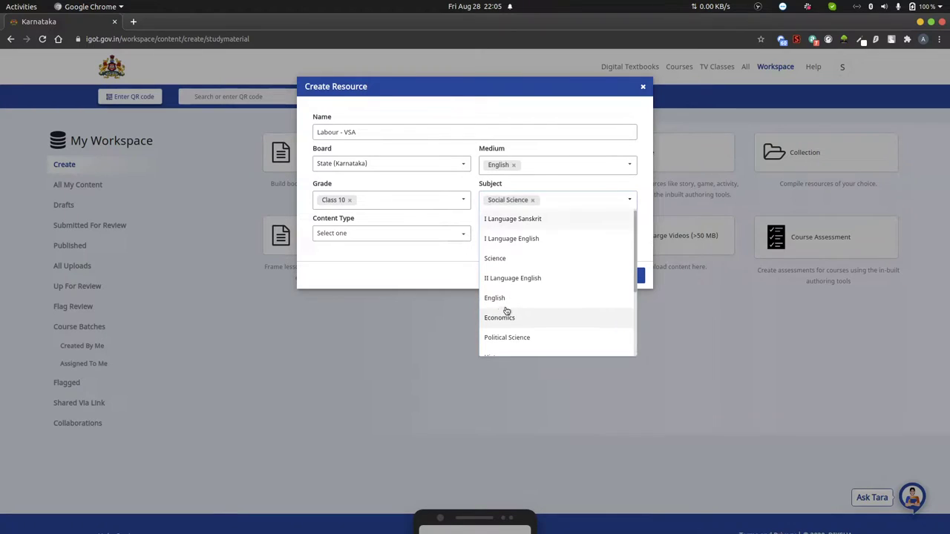
{"action": "left_click", "coordinate": [324, 233]}
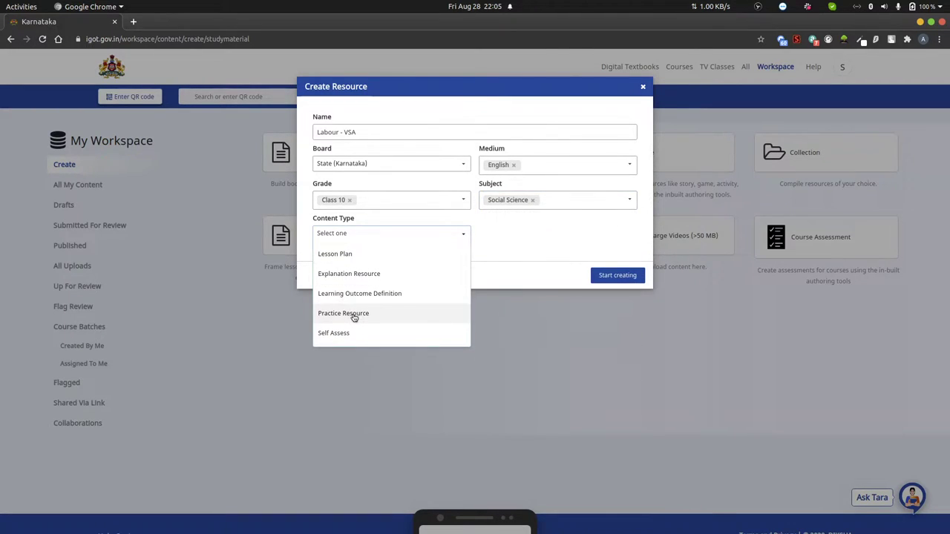
{"action": "left_click", "coordinate": [354, 314]}
{"action": "left_click", "coordinate": [608, 278]}
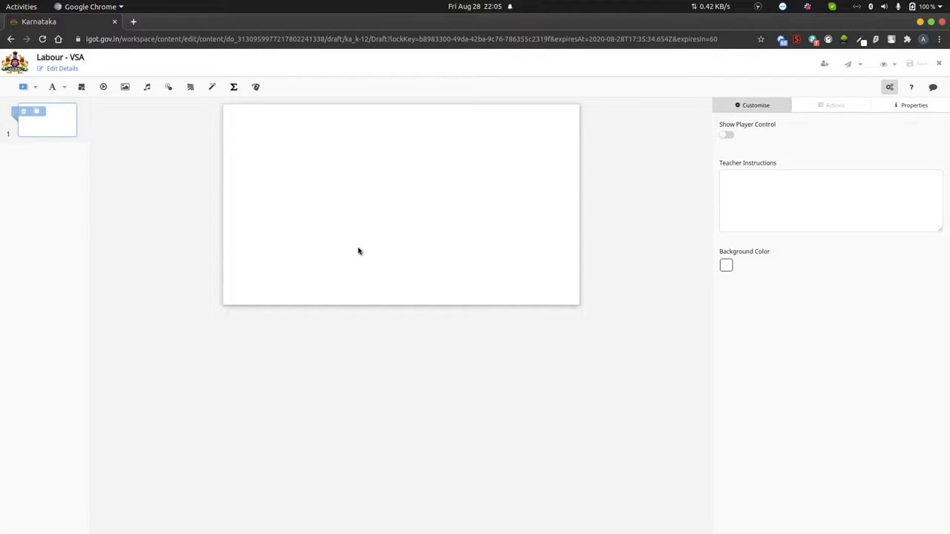
Set the first slide's background color to light green and save the resource.
{"action": "left_click", "coordinate": [726, 267]}
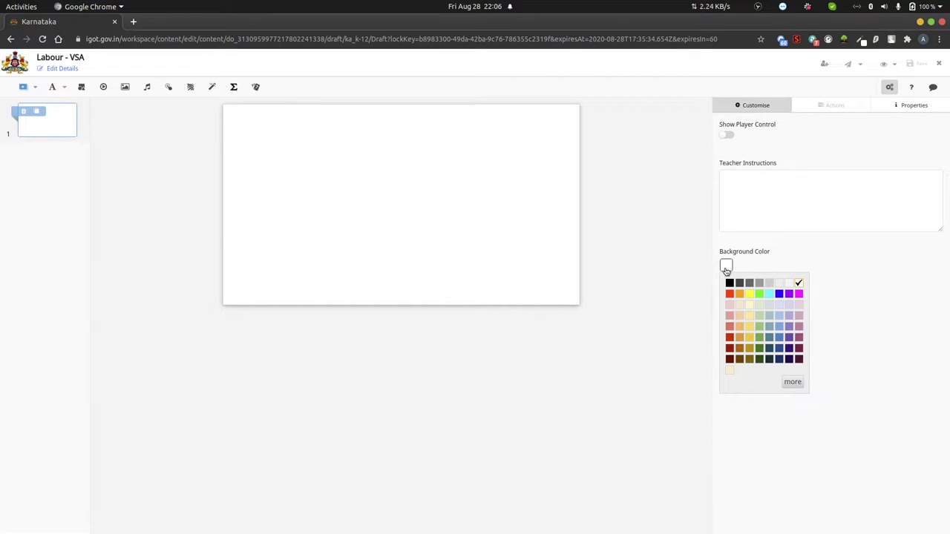
{"action": "left_click", "coordinate": [759, 305]}
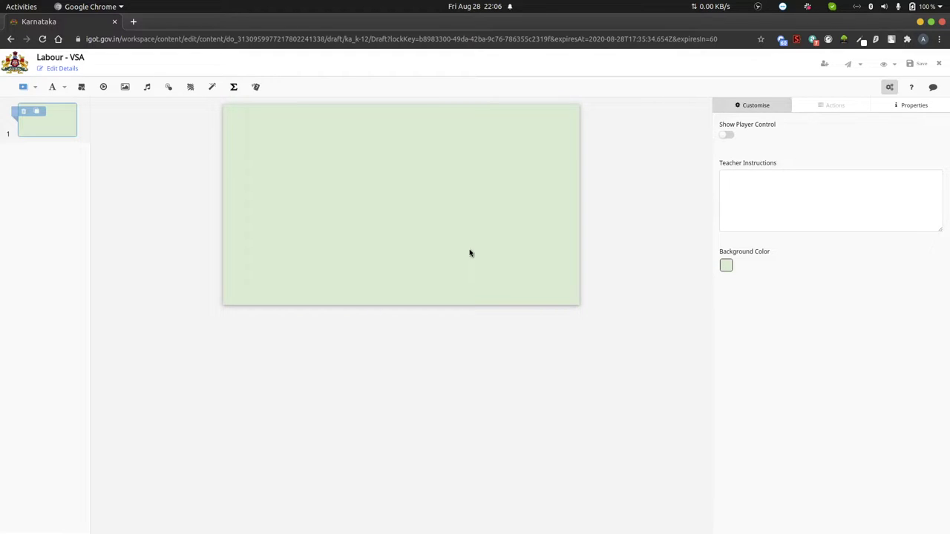
{"action": "left_click", "coordinate": [914, 63]}
{"action": "left_click", "coordinate": [551, 136]}
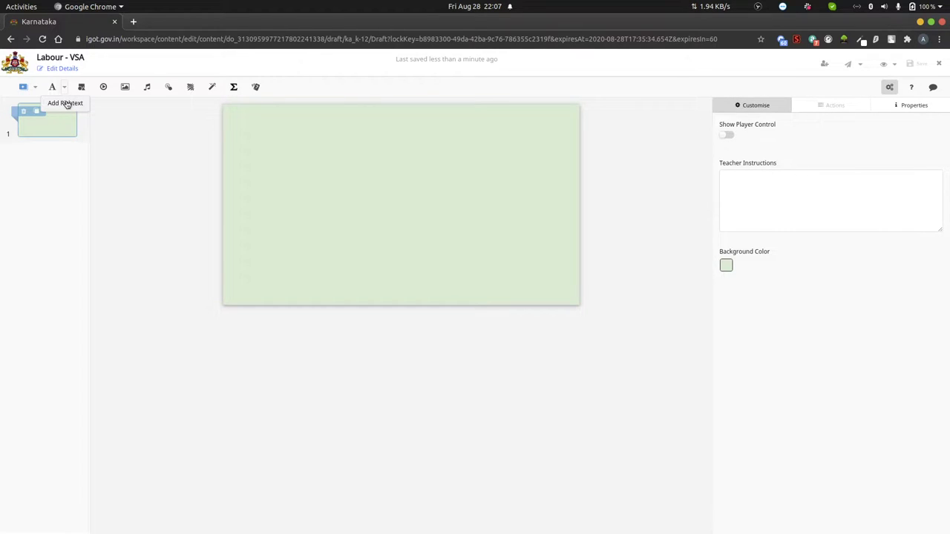
Open the rich text editor for the slide and check the one-mark questions in the Word document 2.Labour.
{"action": "left_click", "coordinate": [66, 105]}
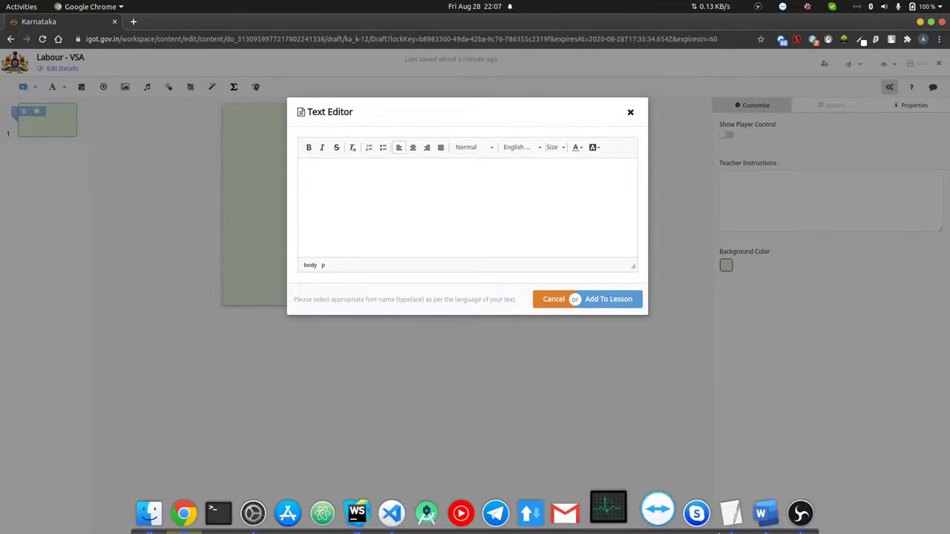
{"action": "left_click", "coordinate": [751, 513]}
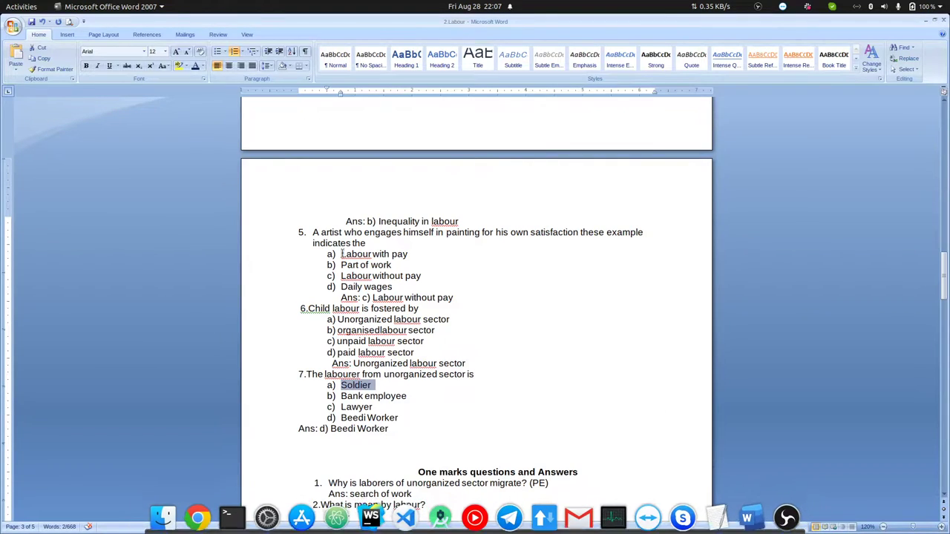
{"action": "scroll", "coordinate": [475, 367], "scroll_direction": "down", "scroll_amount": 3}
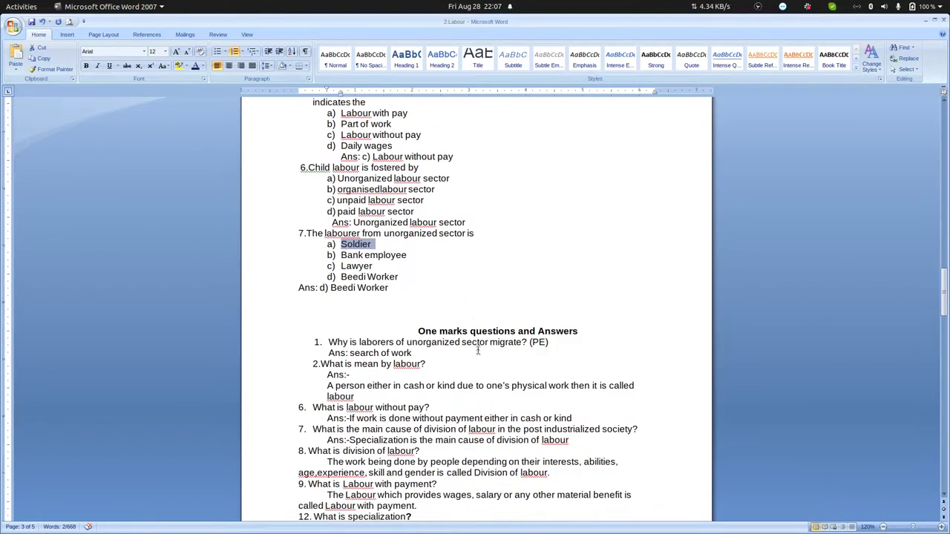
{"action": "mouse_move", "coordinate": [491, 526]}
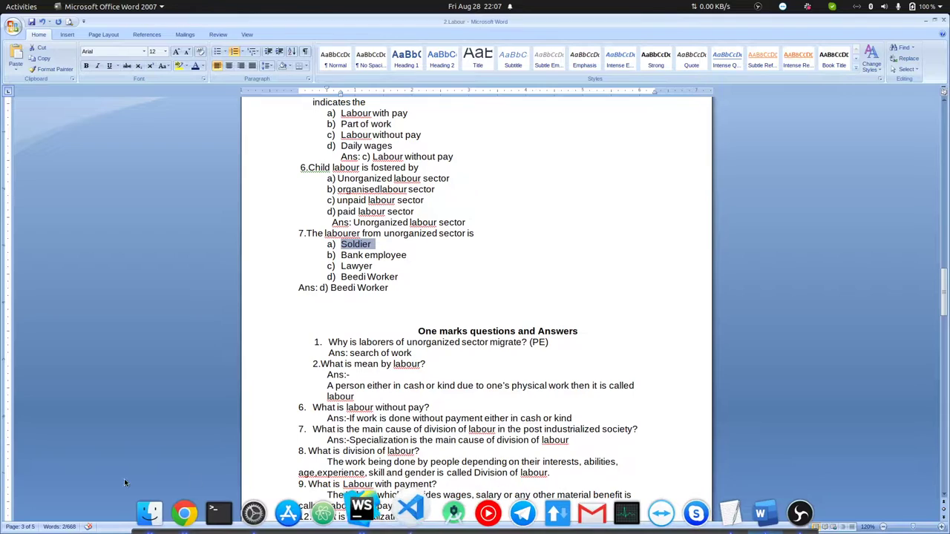
{"action": "left_click", "coordinate": [186, 512]}
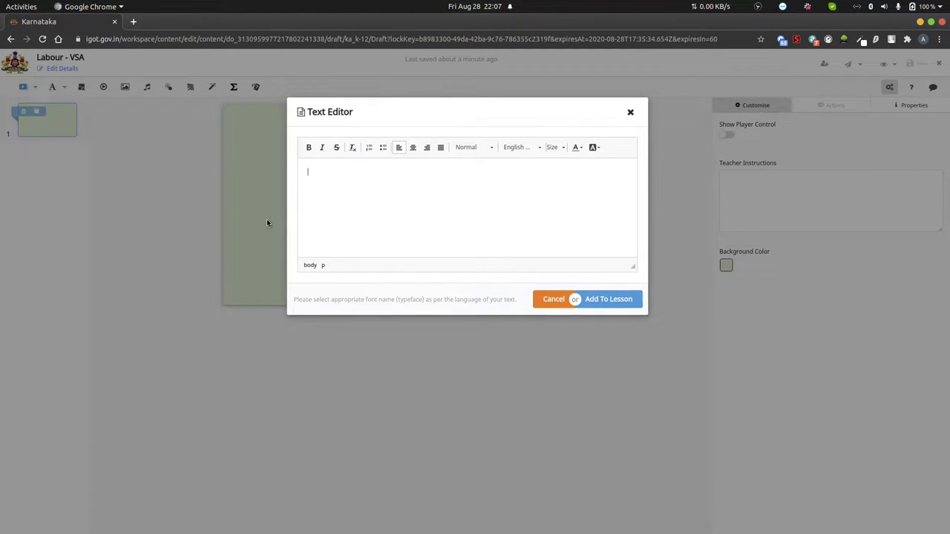
Enter the rich text "Answer the following questions in a word or a sentence each:".
{"action": "type", "text": "Am"}
{"action": "type", "text": "swewr the"}
{"action": "left_click", "coordinate": [331, 173]}
{"action": "key", "text": "Delete"}
{"action": "key", "text": "BackSpace"}
{"action": "type", "text": "r the following questions in"}
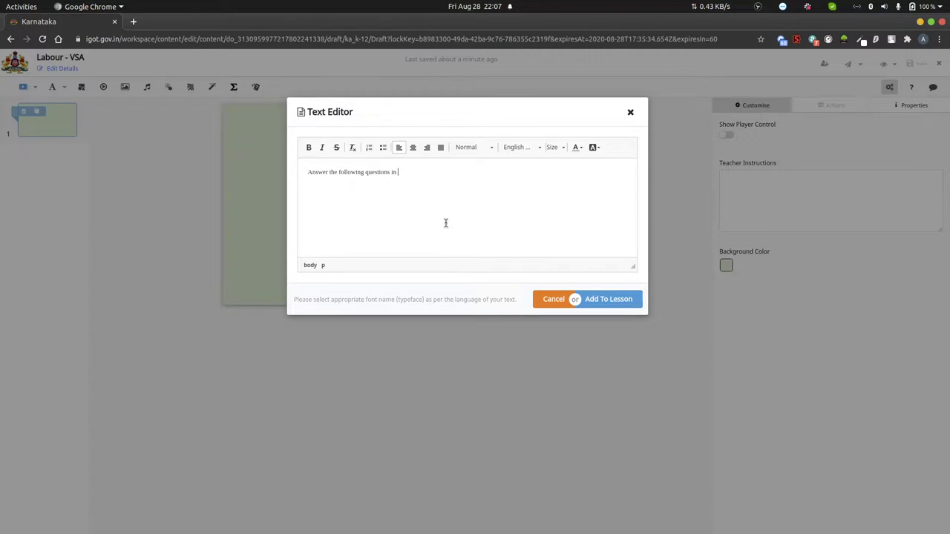
{"action": "type", "text": " a word or a sentence each:"}
Format the whole instruction sentence as Heading 1 and color it Dark Violet.
{"action": "left_click", "coordinate": [311, 172]}
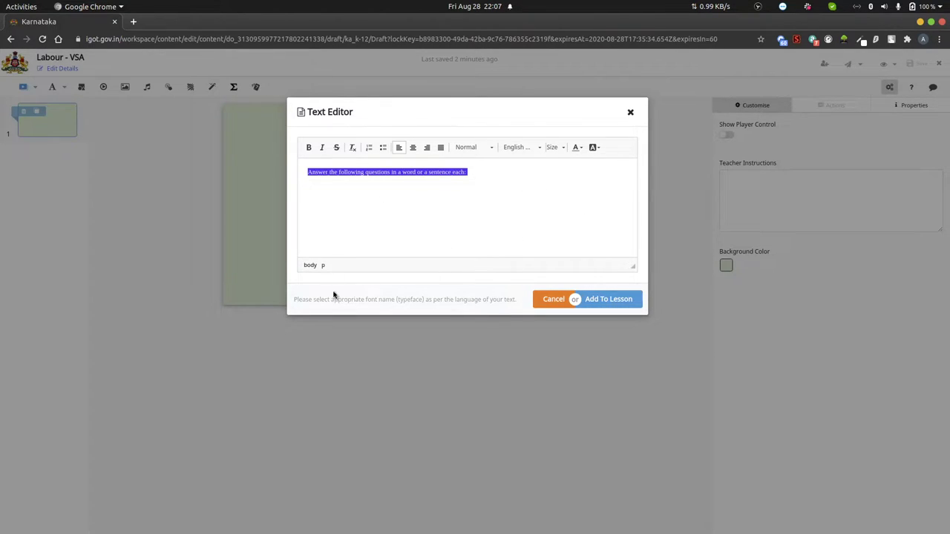
{"action": "left_click", "coordinate": [492, 149]}
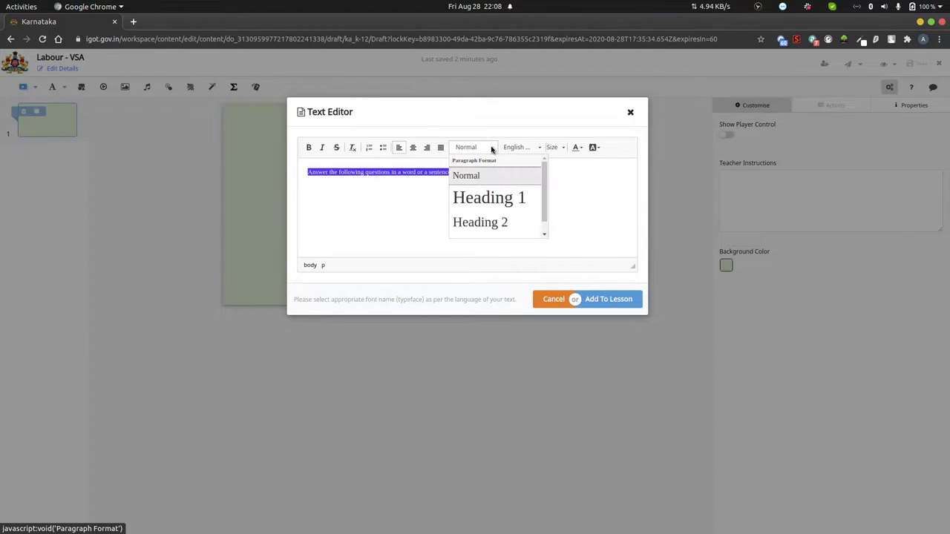
{"action": "left_click", "coordinate": [481, 199]}
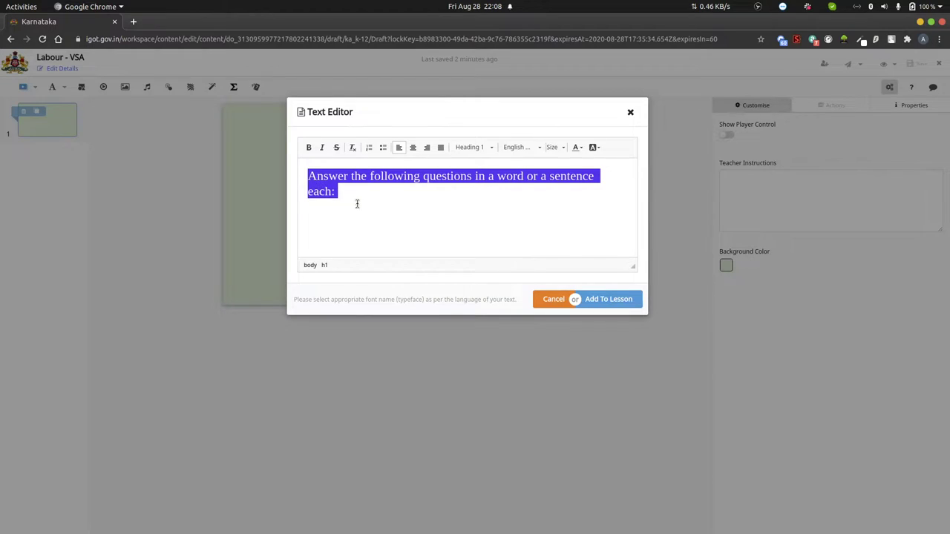
{"action": "left_click", "coordinate": [404, 230]}
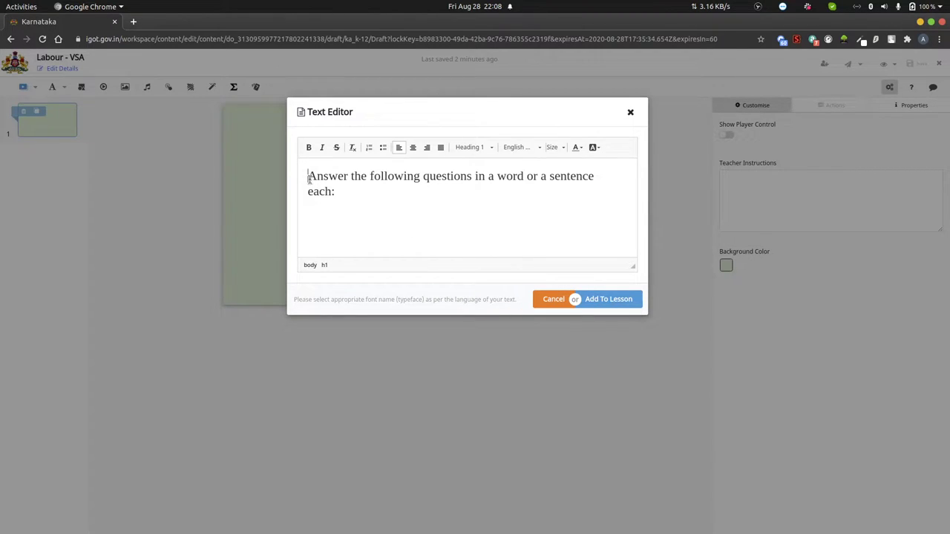
{"action": "left_click_drag", "start_coordinate": [308, 180], "coordinate": [343, 190]}
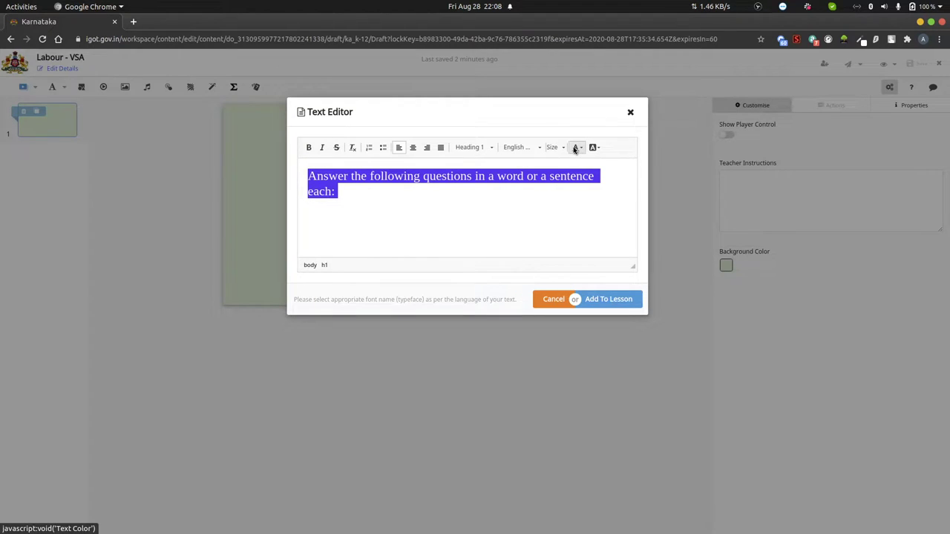
{"action": "left_click", "coordinate": [575, 148]}
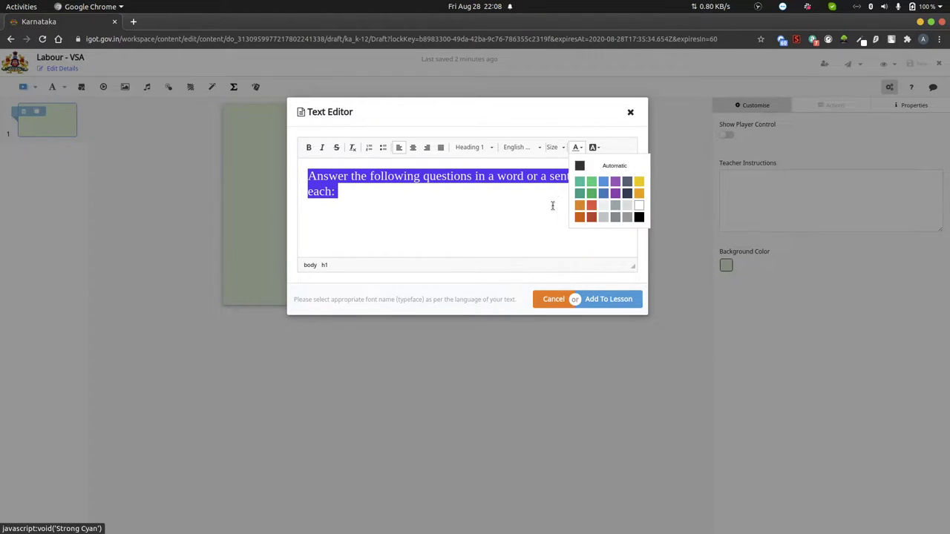
{"action": "left_click", "coordinate": [618, 195]}
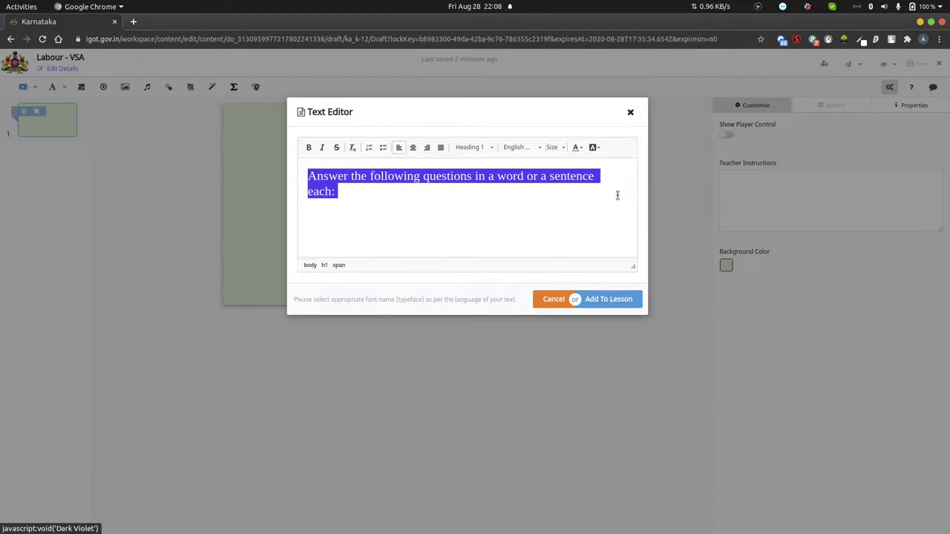
{"action": "left_click", "coordinate": [403, 222]}
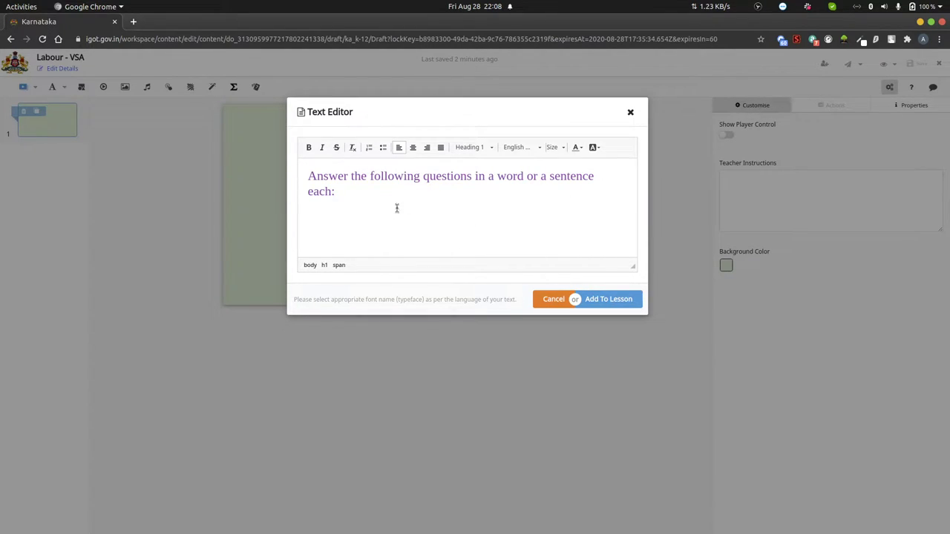
Make the instruction sentence bold and add the rich text to the lesson slide.
{"action": "left_click_drag", "start_coordinate": [309, 176], "coordinate": [340, 191]}
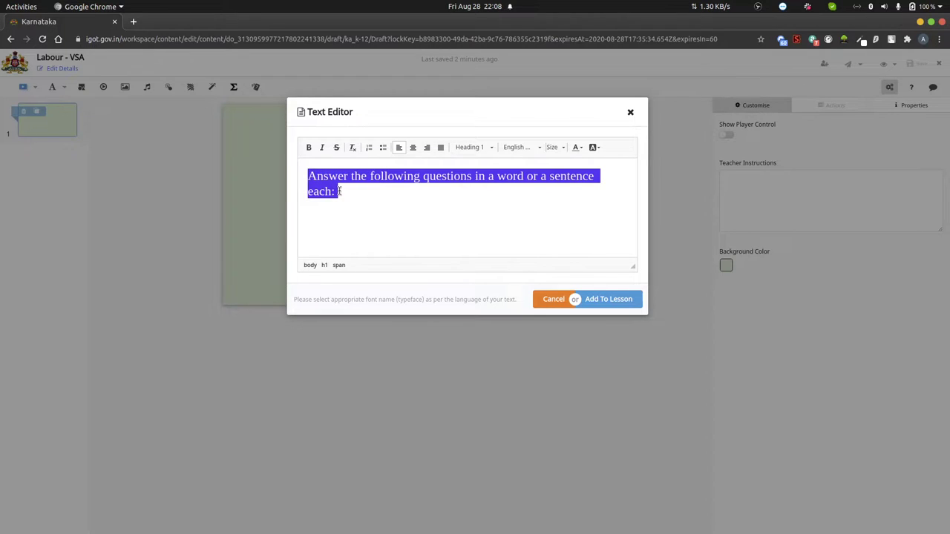
{"action": "left_click", "coordinate": [308, 149]}
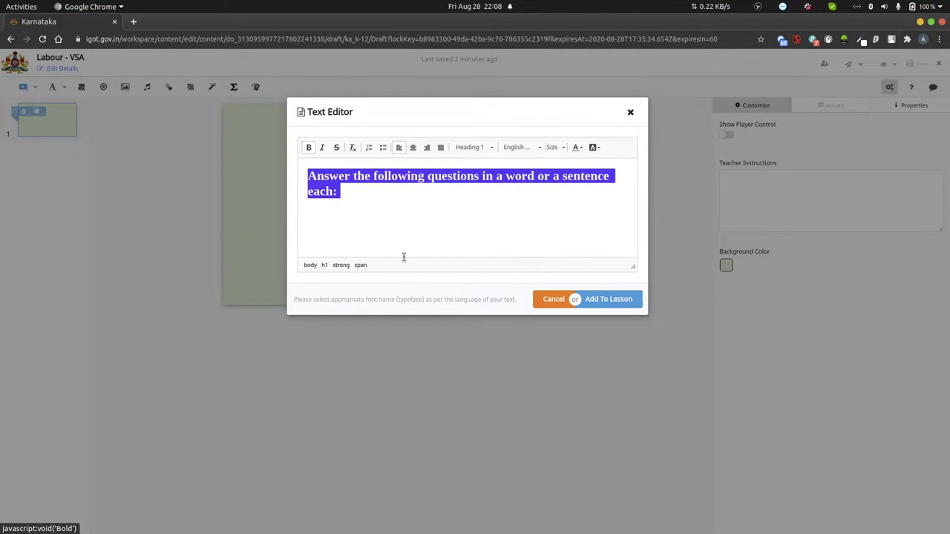
{"action": "left_click", "coordinate": [381, 225]}
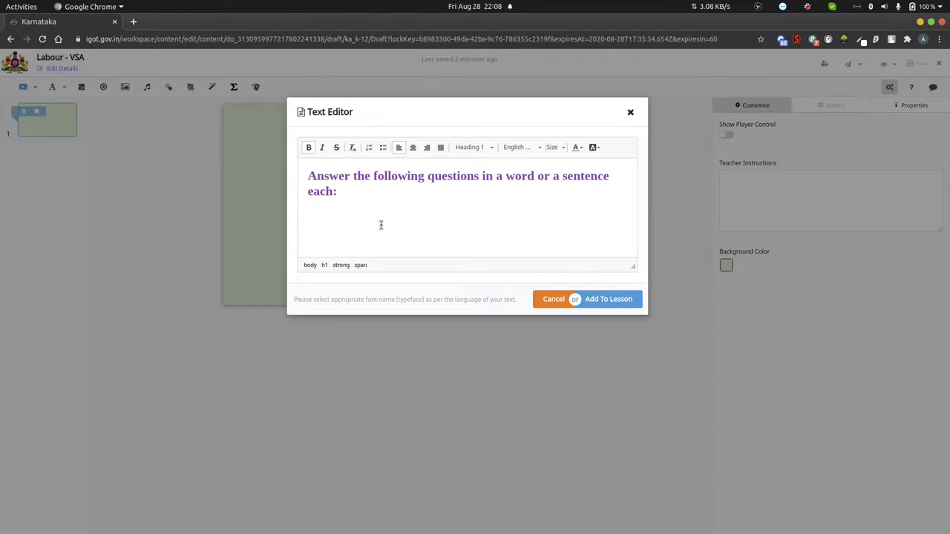
{"action": "left_click", "coordinate": [605, 301]}
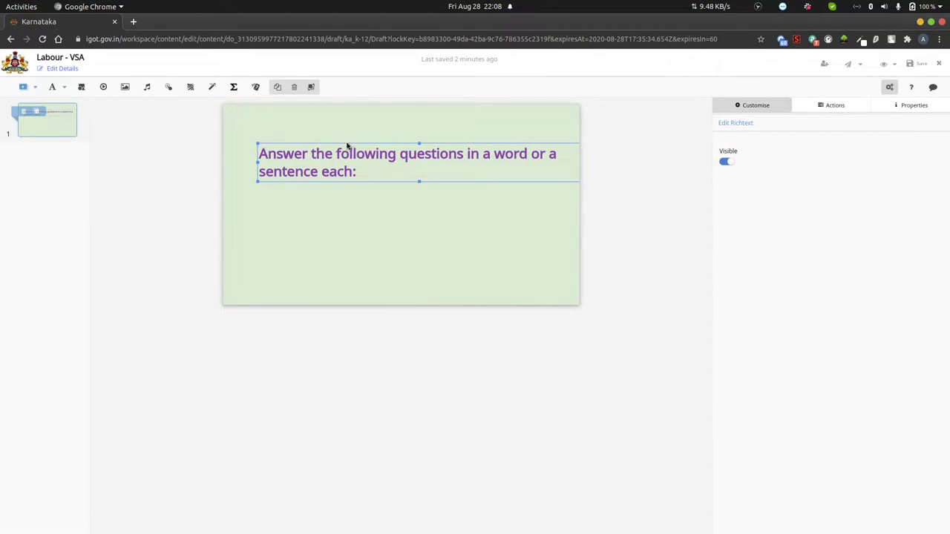
Move the instruction text up near the slide's top edge and preview the slide.
{"action": "left_click_drag", "start_coordinate": [344, 147], "coordinate": [331, 121]}
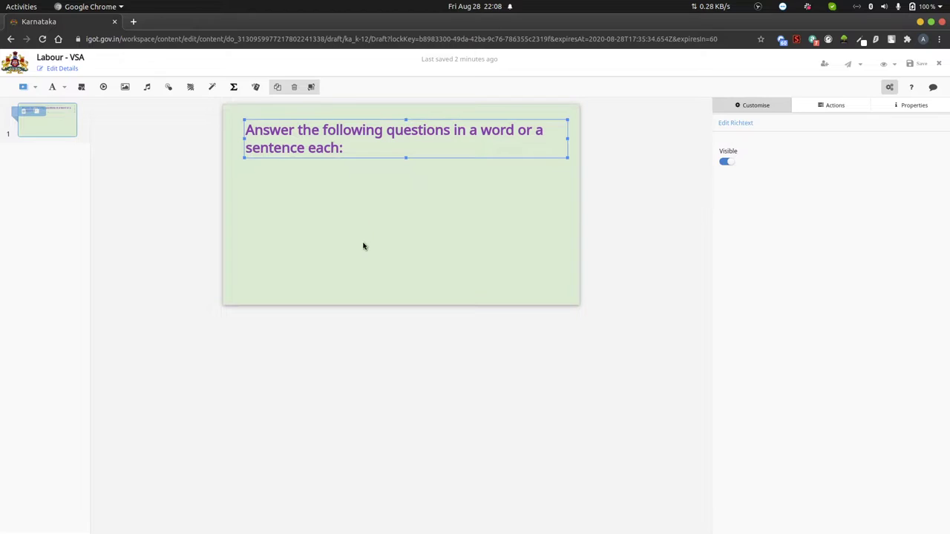
{"action": "left_click", "coordinate": [886, 68]}
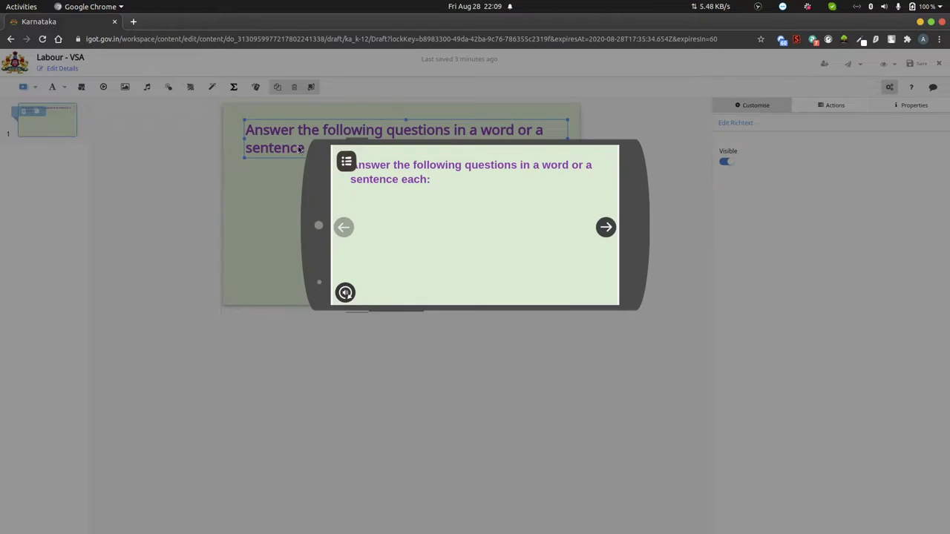
{"action": "left_click", "coordinate": [411, 375]}
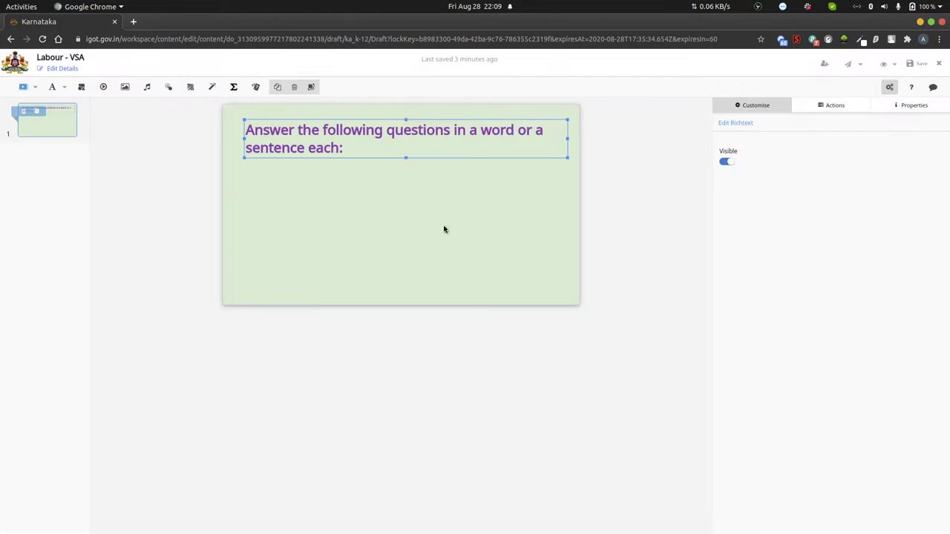
{"action": "left_click", "coordinate": [369, 197]}
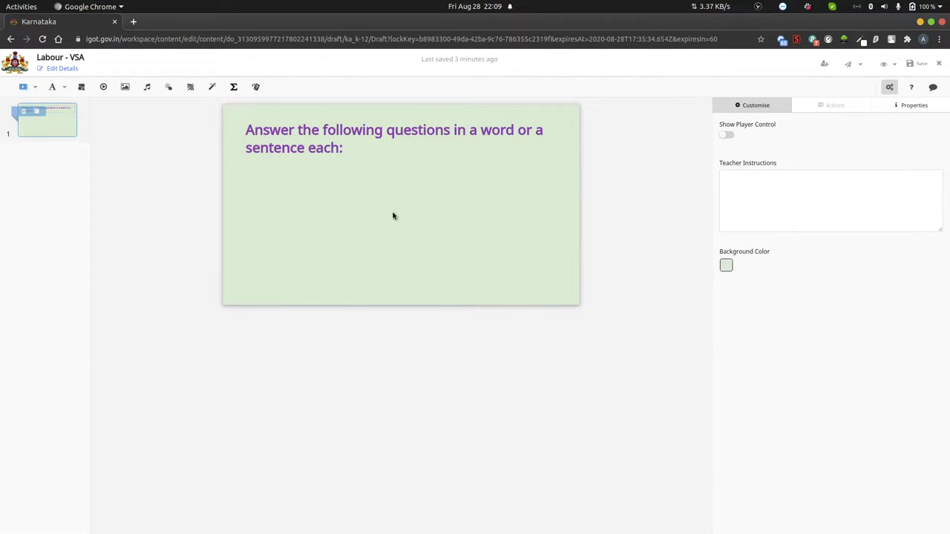
Turn on the display of player controls for the instruction slide.
{"action": "left_click", "coordinate": [309, 130]}
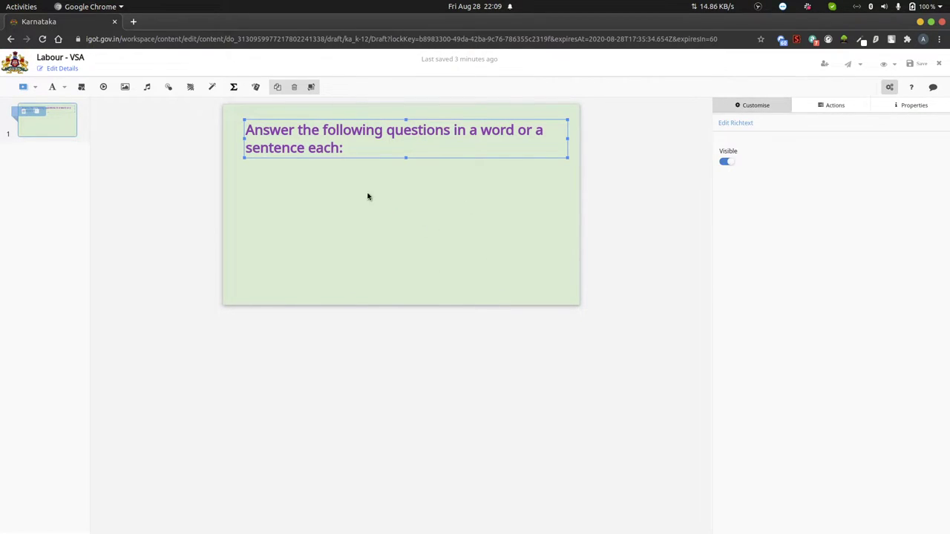
{"action": "left_click", "coordinate": [369, 223]}
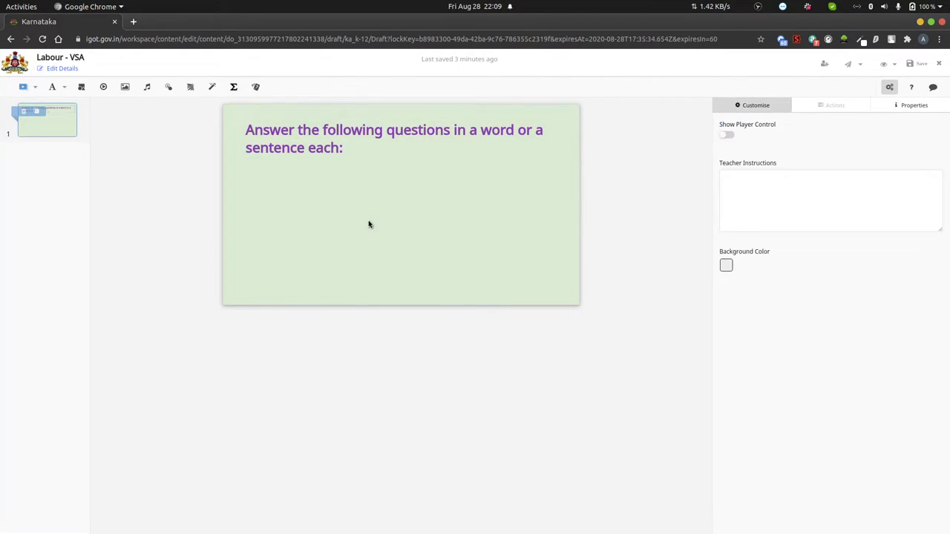
{"action": "left_click", "coordinate": [725, 139]}
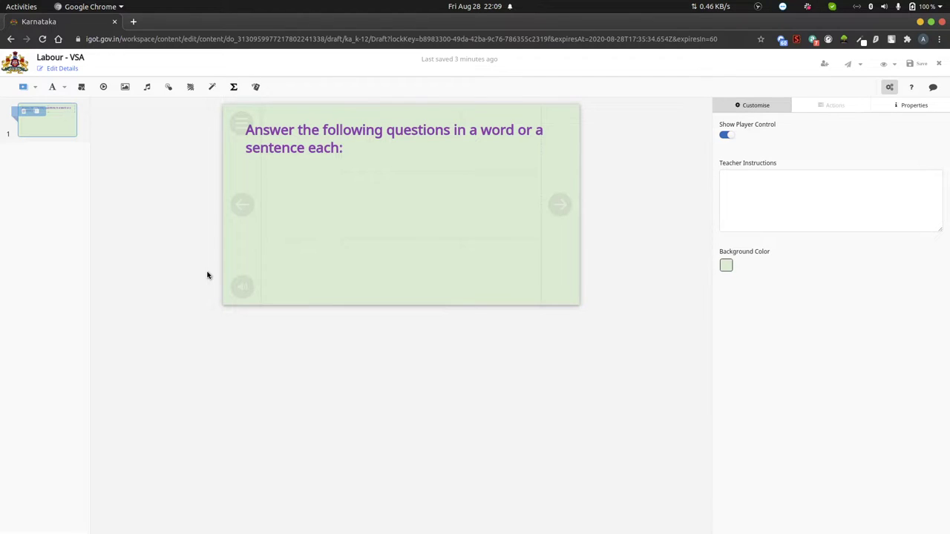
Shift and resize the instruction text box to clear the menu and back-arrow controls, keeping two lines, and preview the slide.
{"action": "left_click", "coordinate": [269, 145]}
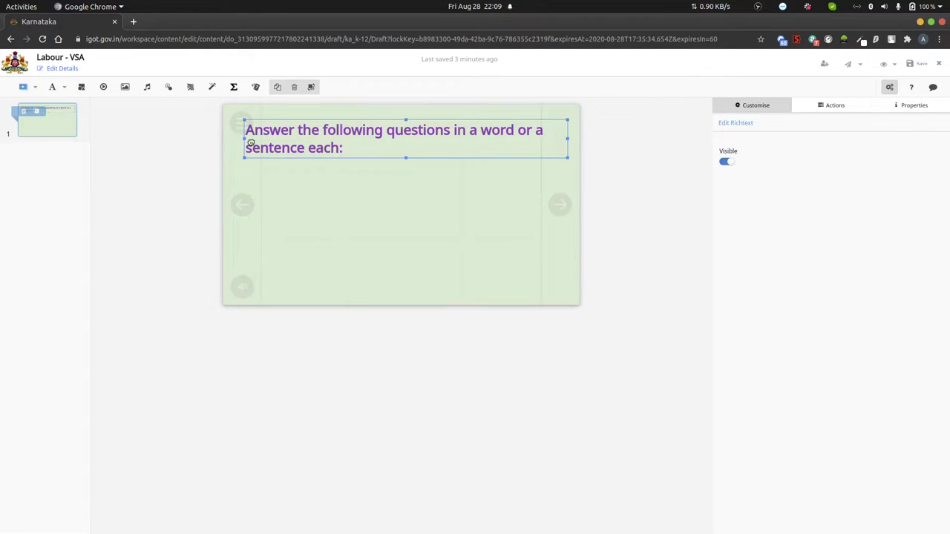
{"action": "left_click_drag", "start_coordinate": [243, 139], "coordinate": [260, 136]}
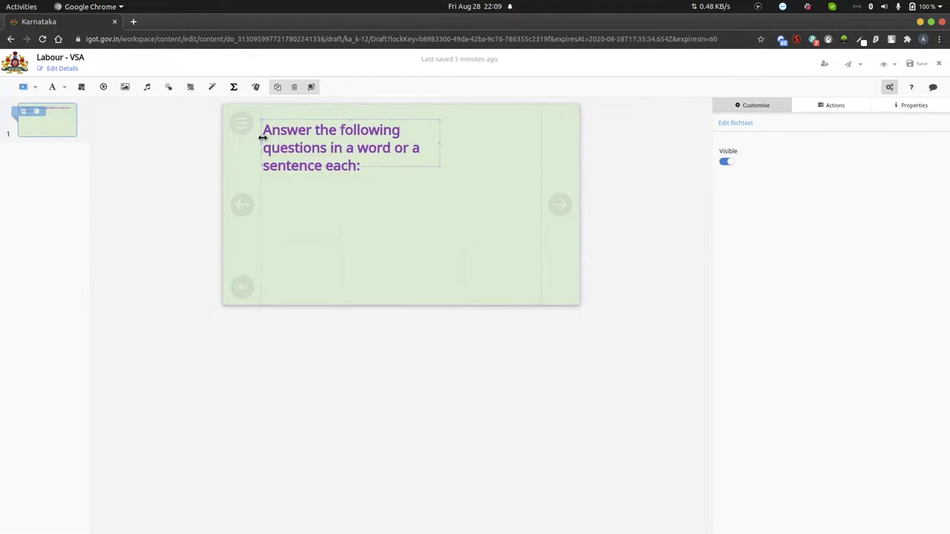
{"action": "left_click_drag", "start_coordinate": [390, 144], "coordinate": [557, 140]}
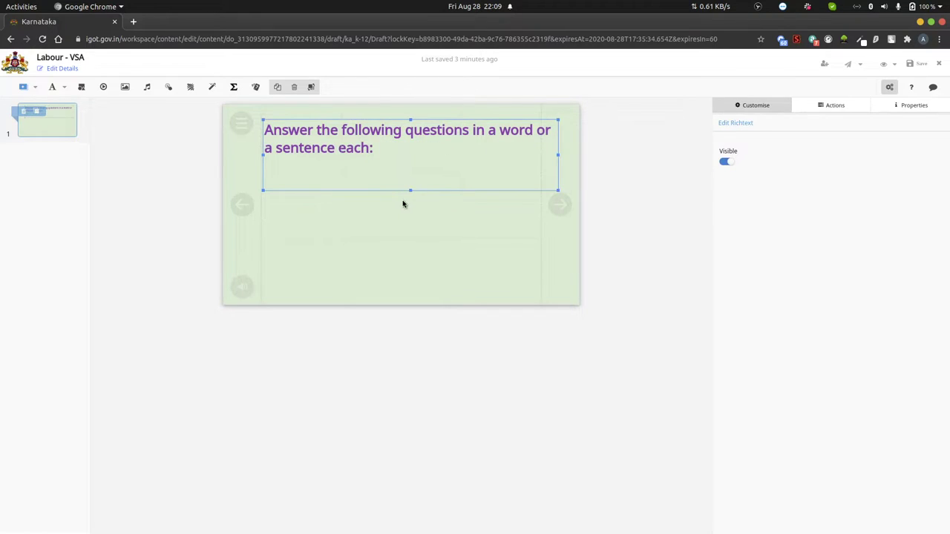
{"action": "left_click_drag", "start_coordinate": [410, 190], "coordinate": [417, 163]}
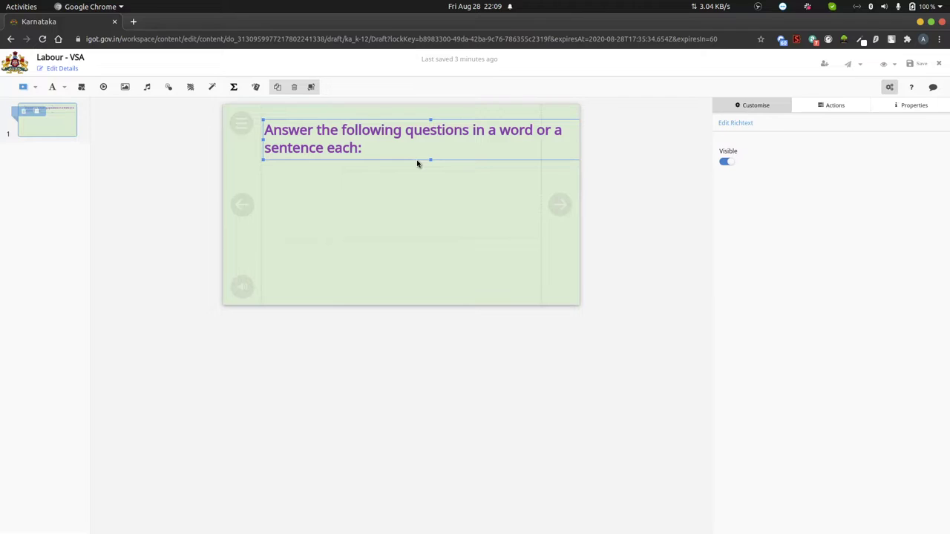
{"action": "left_click", "coordinate": [885, 66]}
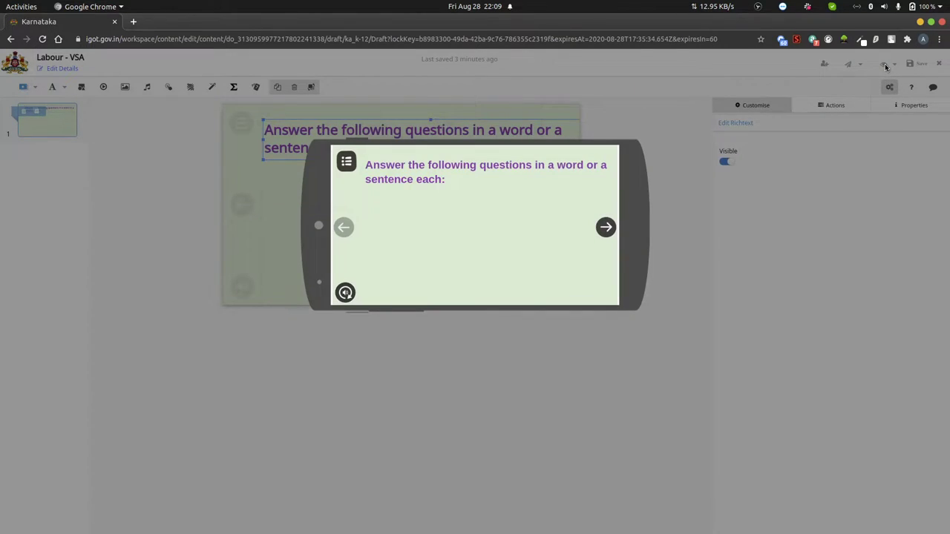
{"action": "left_click", "coordinate": [262, 223]}
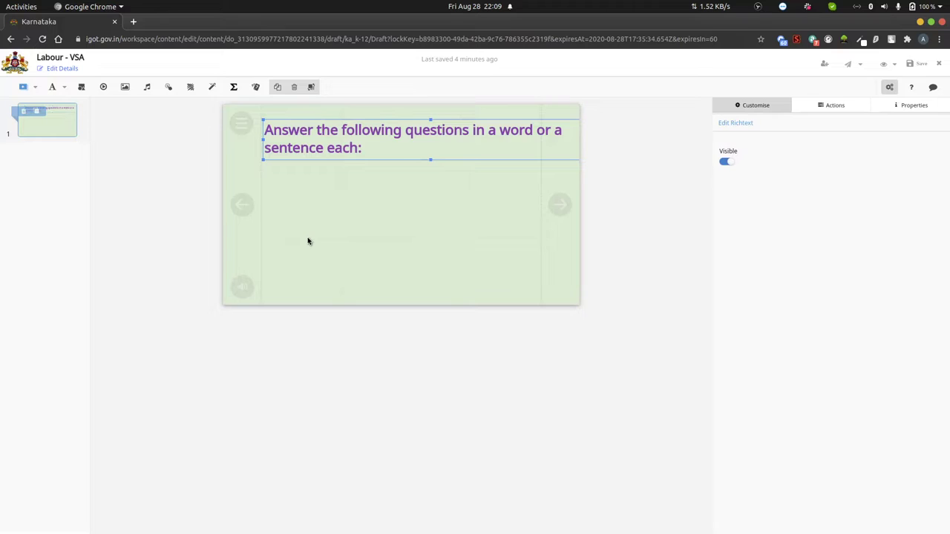
Add a plain text element reading "Click for answer." with a wide gap after "Click" for an icon.
{"action": "left_click", "coordinate": [52, 88]}
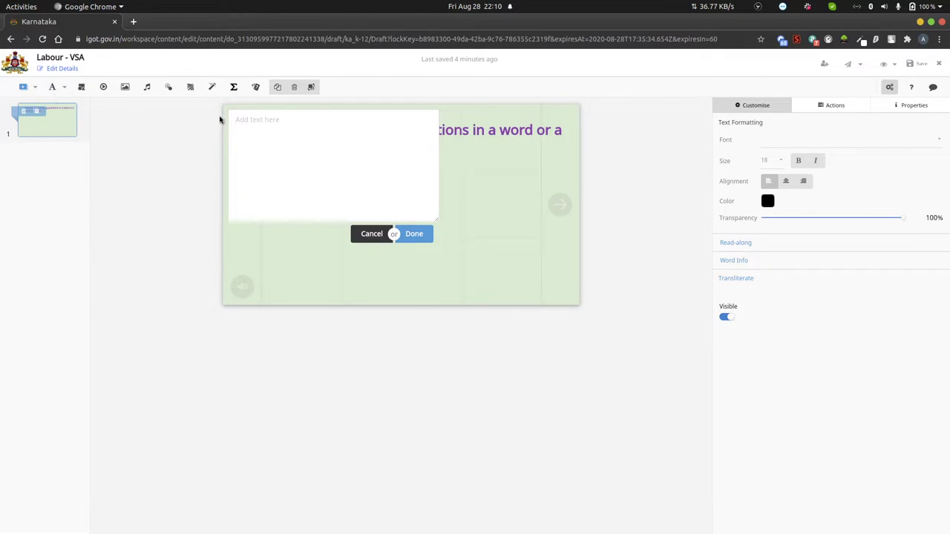
{"action": "left_click", "coordinate": [256, 119]}
{"action": "type", "text": "ck        for answer."}
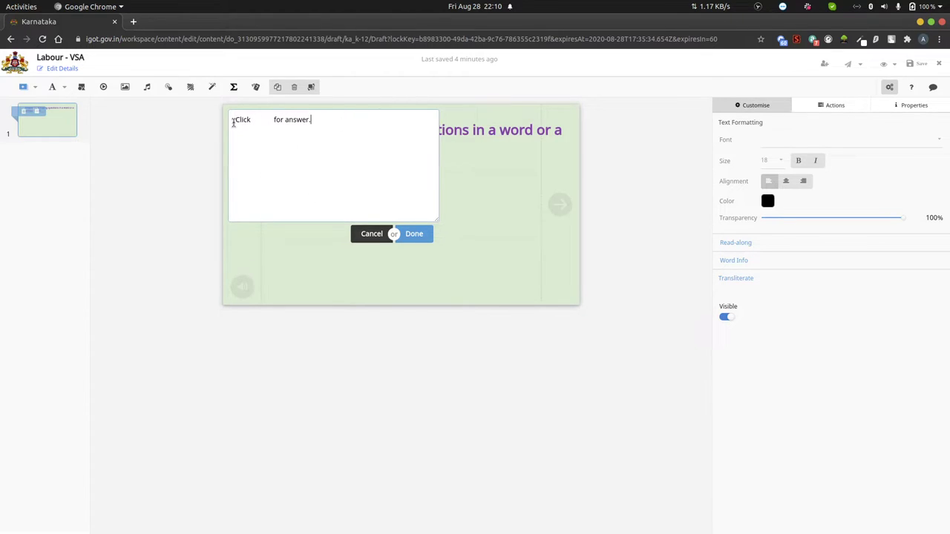
Format the "Click for answer." text as size 24, bold and dark maroon, and place it on the slide.
{"action": "left_click_drag", "start_coordinate": [236, 121], "coordinate": [321, 122]}
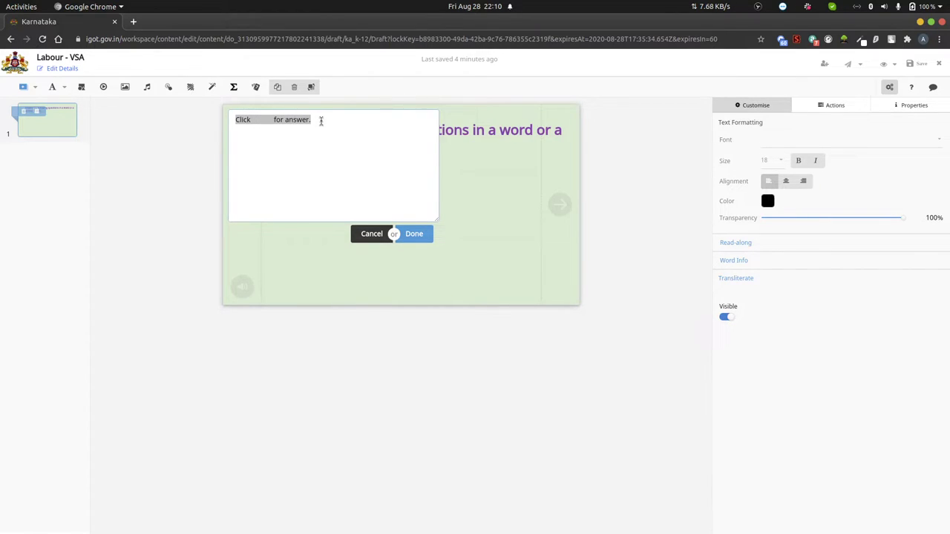
{"action": "left_click", "coordinate": [778, 161]}
{"action": "scroll", "coordinate": [771, 191], "scroll_direction": "down", "scroll_amount": 3}
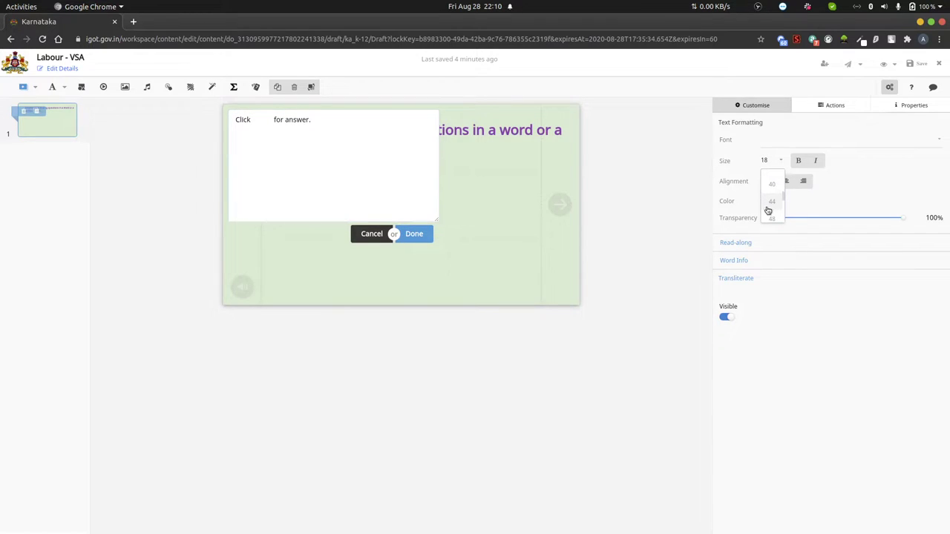
{"action": "scroll", "coordinate": [772, 204], "scroll_direction": "up", "scroll_amount": 2}
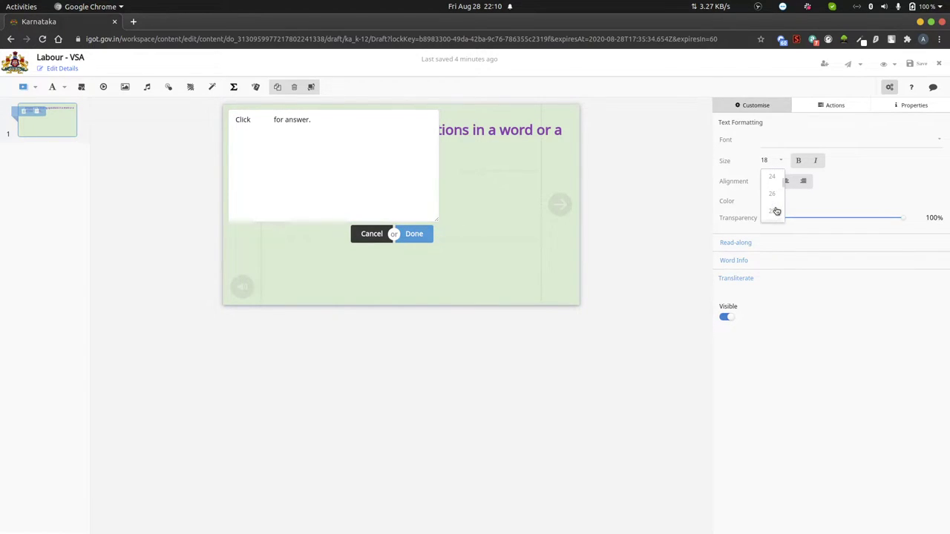
{"action": "left_click", "coordinate": [772, 184]}
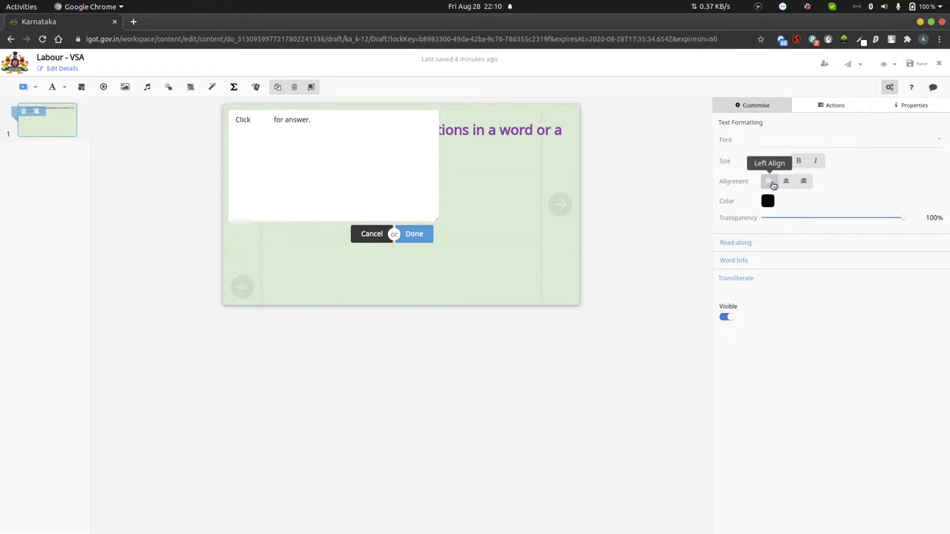
{"action": "left_click", "coordinate": [799, 161]}
{"action": "left_click", "coordinate": [767, 203]}
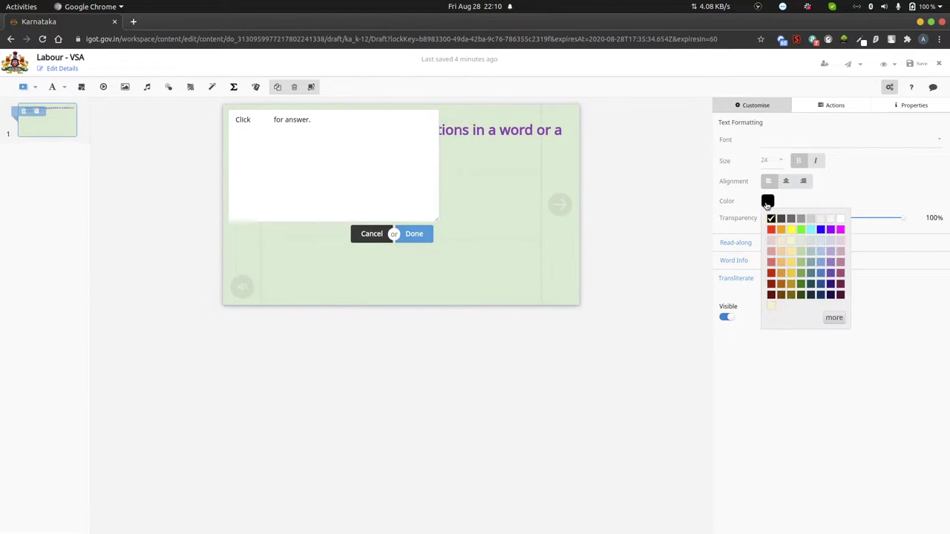
{"action": "left_click", "coordinate": [839, 295]}
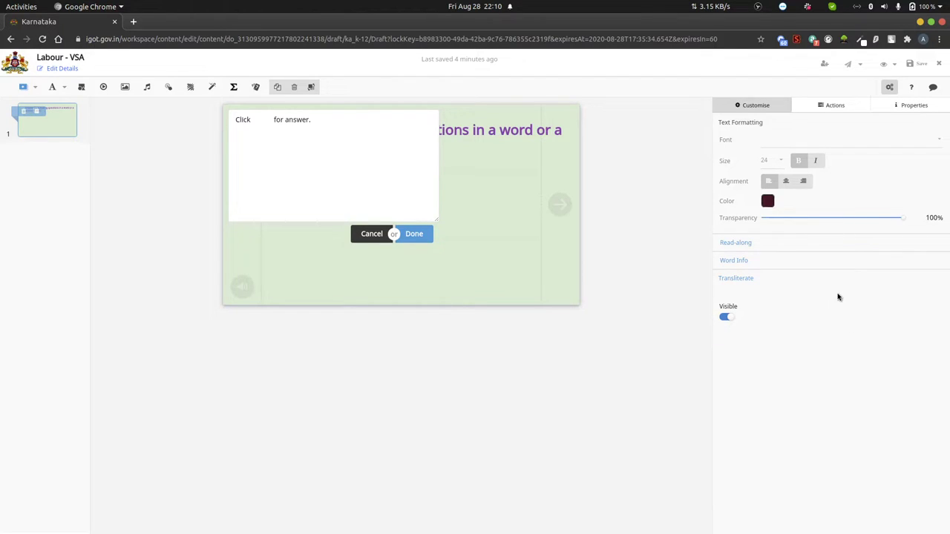
{"action": "left_click", "coordinate": [416, 233]}
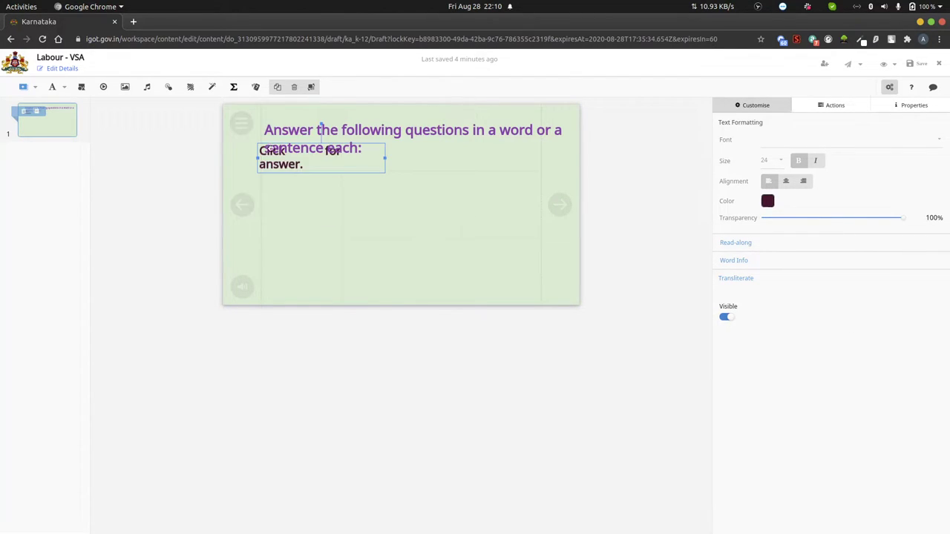
Move the "Click for answer." text below the instruction, nudge the instruction up, and widen the new text box to one line.
{"action": "left_click_drag", "start_coordinate": [288, 147], "coordinate": [314, 183]}
{"action": "left_click", "coordinate": [271, 151]}
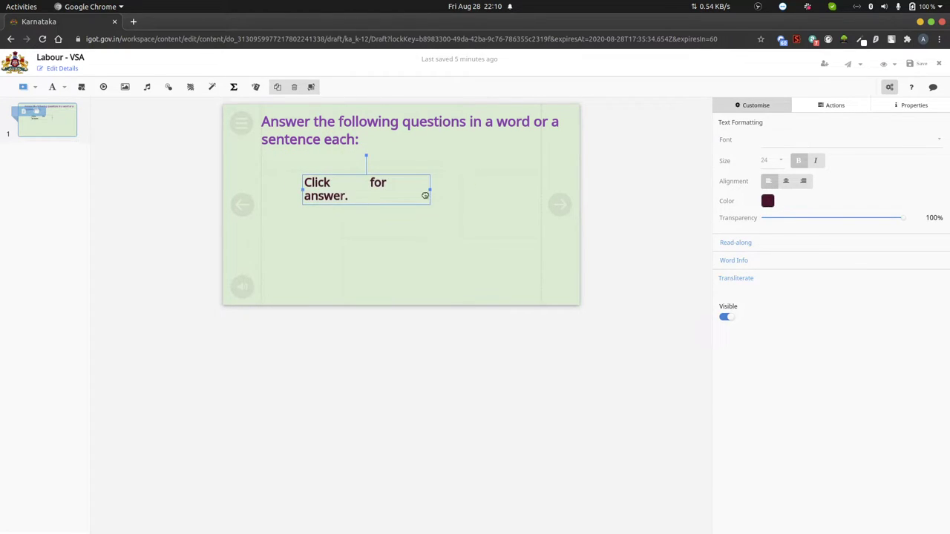
{"action": "left_click_drag", "start_coordinate": [430, 190], "coordinate": [556, 190]}
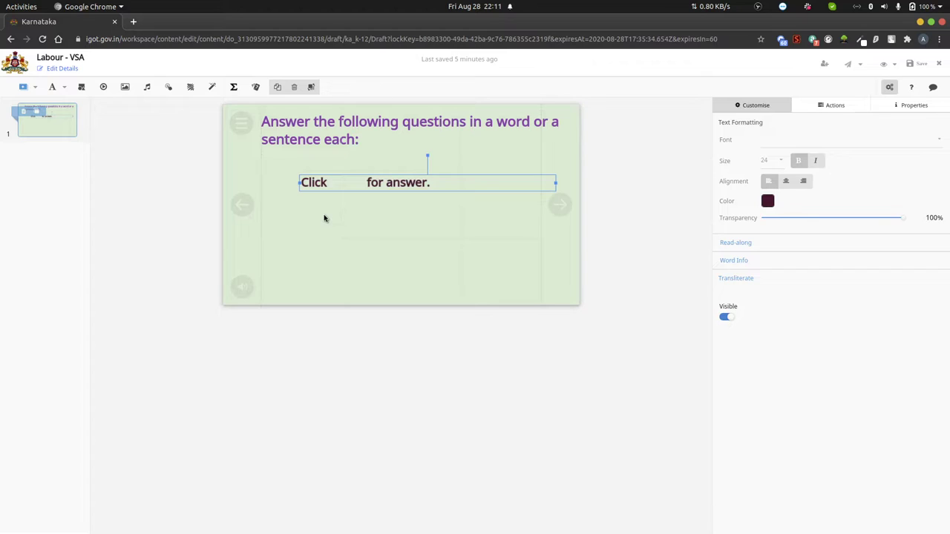
Search all images for "tick" and insert the glossy green round tick image on the slide.
{"action": "left_click", "coordinate": [124, 87]}
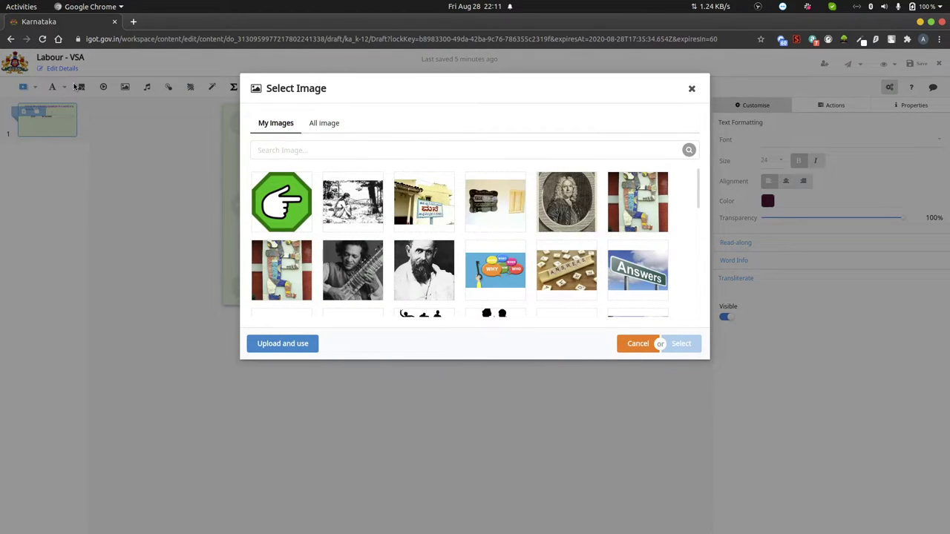
{"action": "left_click", "coordinate": [324, 125]}
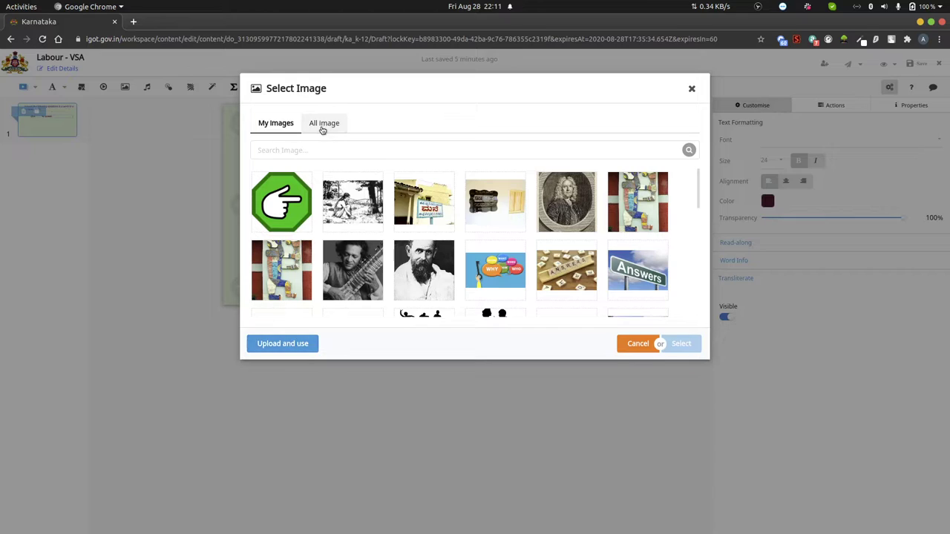
{"action": "left_click", "coordinate": [288, 153]}
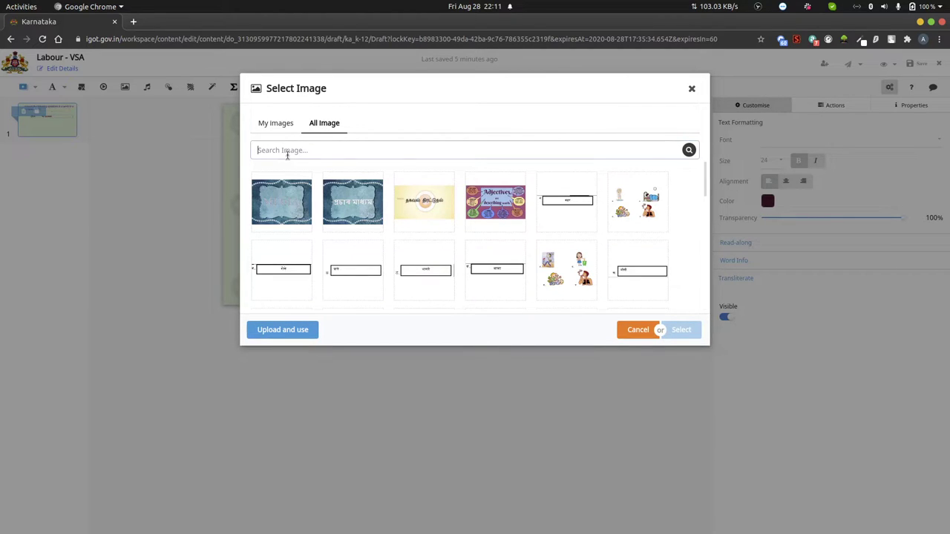
{"action": "type", "text": "tick"}
{"action": "key", "text": "Return"}
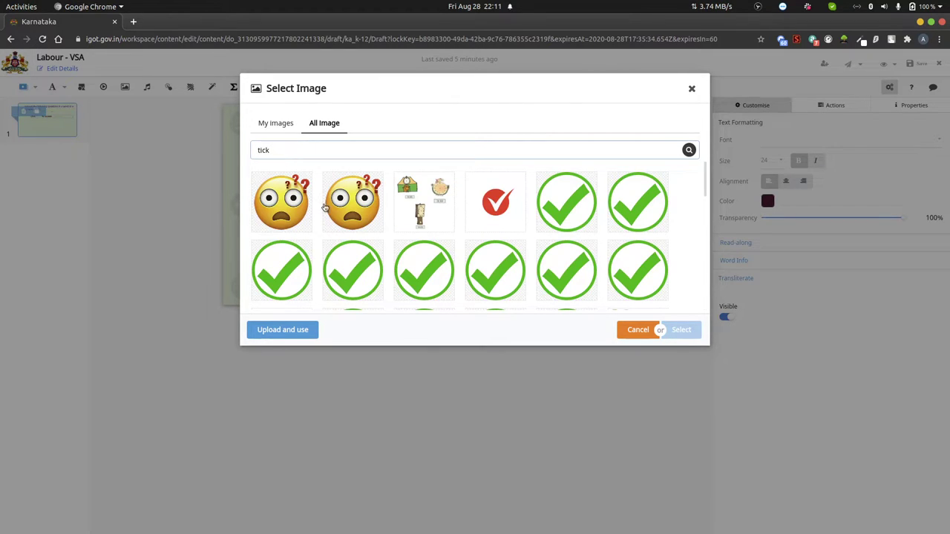
{"action": "scroll", "coordinate": [549, 242], "scroll_direction": "down", "scroll_amount": 10}
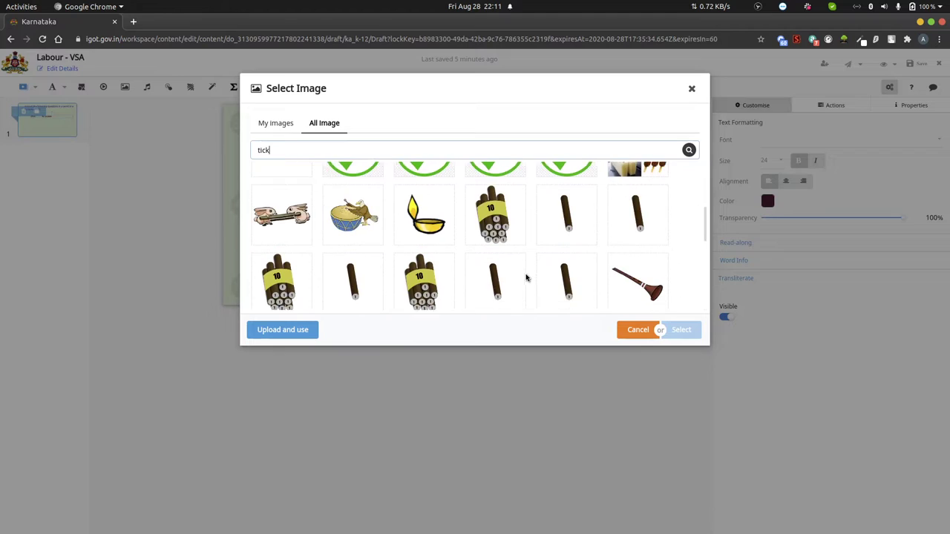
{"action": "scroll", "coordinate": [513, 279], "scroll_direction": "down", "scroll_amount": 10}
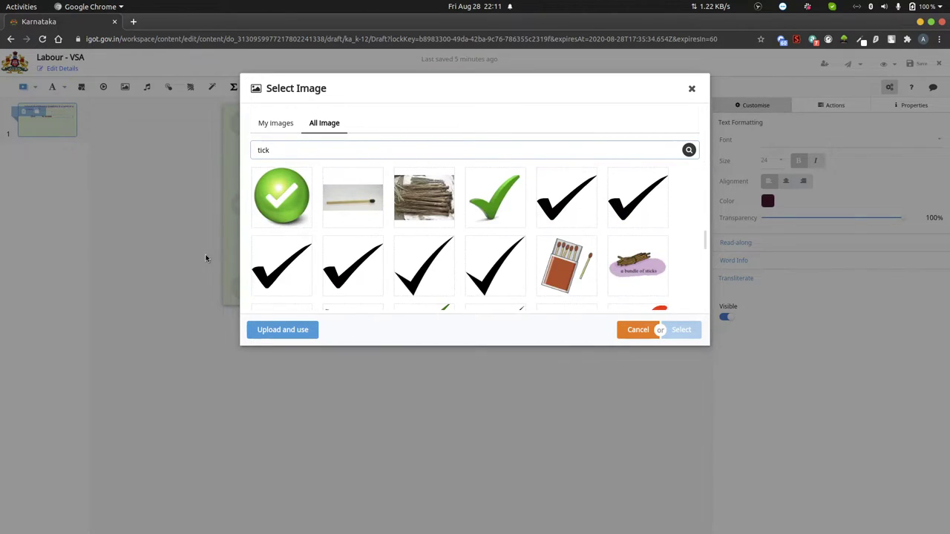
{"action": "left_click", "coordinate": [279, 194]}
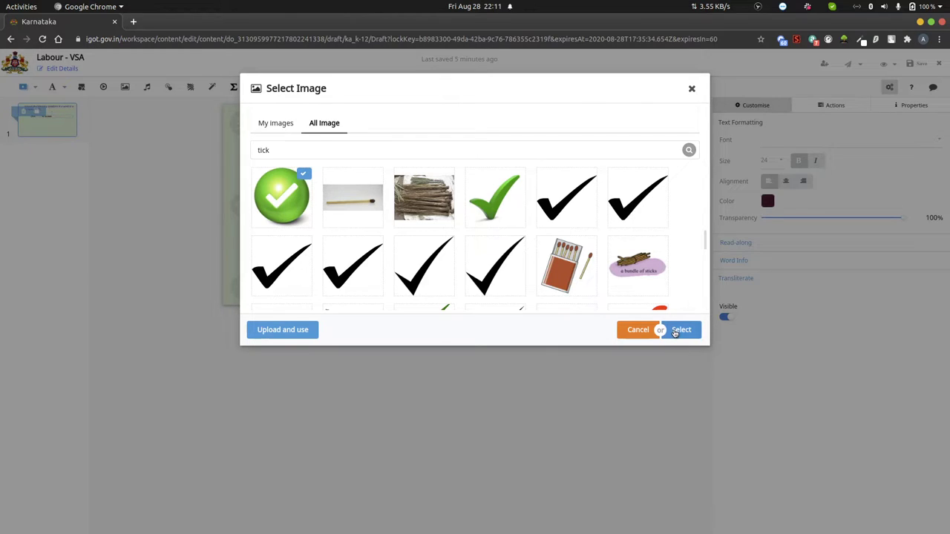
{"action": "left_click", "coordinate": [679, 329]}
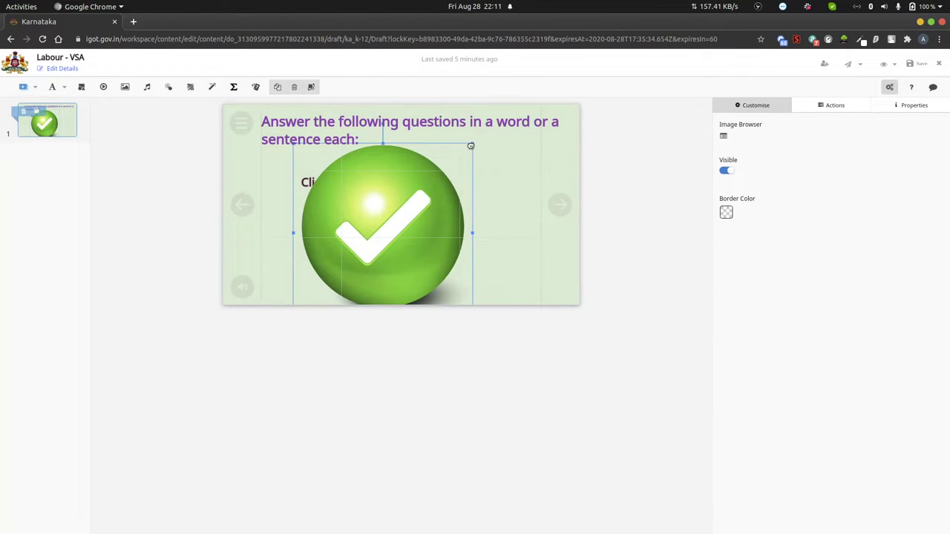
Shrink the green tick image to icon size and position it in the gap between "Click" and "for answer.".
{"action": "left_click_drag", "start_coordinate": [474, 145], "coordinate": [345, 182]}
{"action": "left_click", "coordinate": [380, 240]}
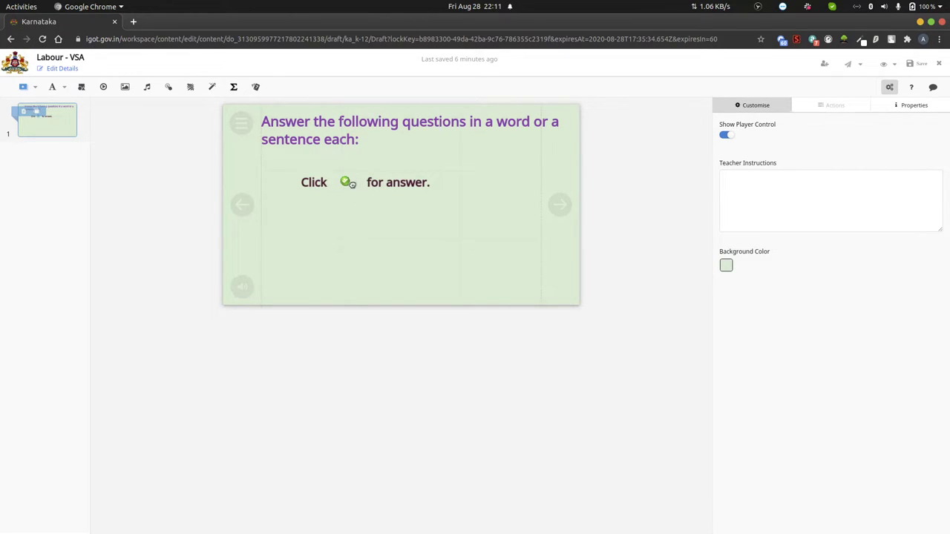
{"action": "left_click", "coordinate": [346, 183]}
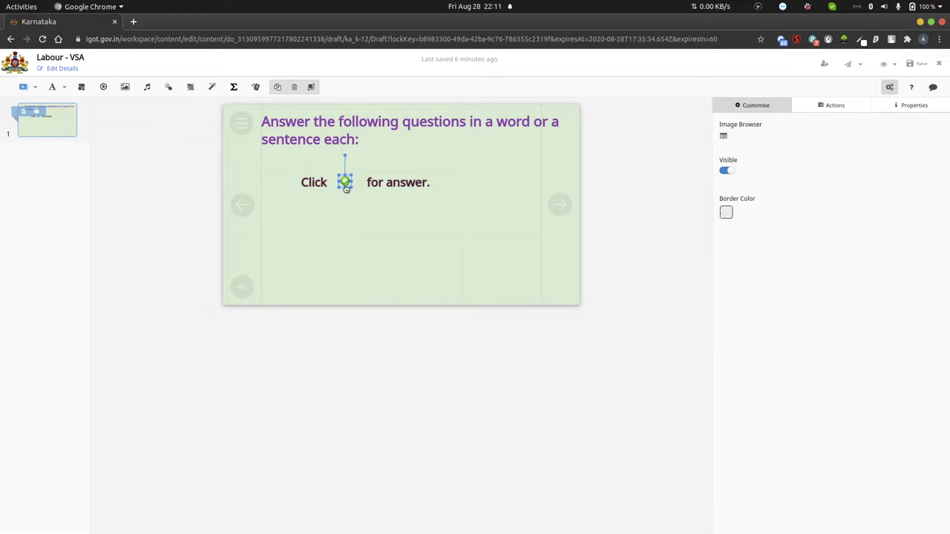
{"action": "left_click_drag", "start_coordinate": [348, 187], "coordinate": [351, 187]}
{"action": "left_click", "coordinate": [374, 221]}
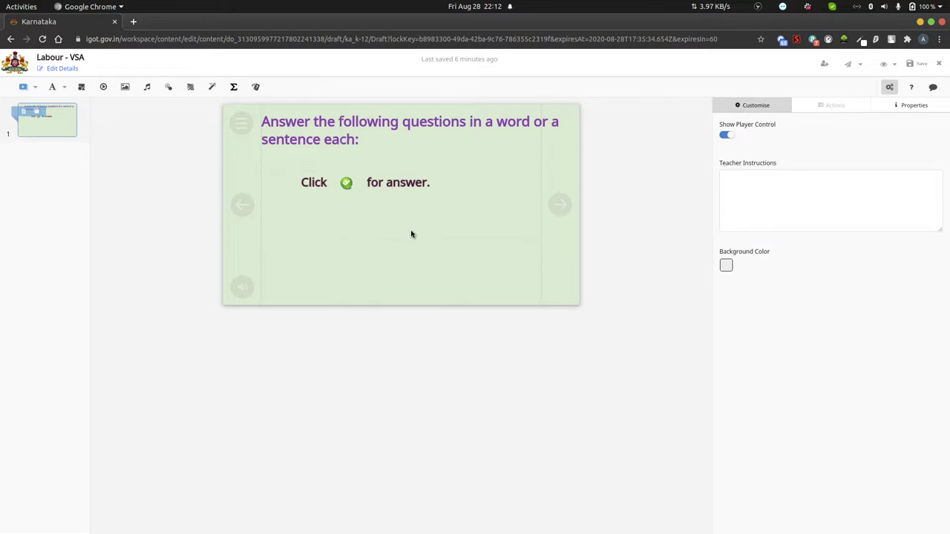
Save the resource, dismiss the confirmation, and preview the finished instruction slide.
{"action": "left_click", "coordinate": [927, 70]}
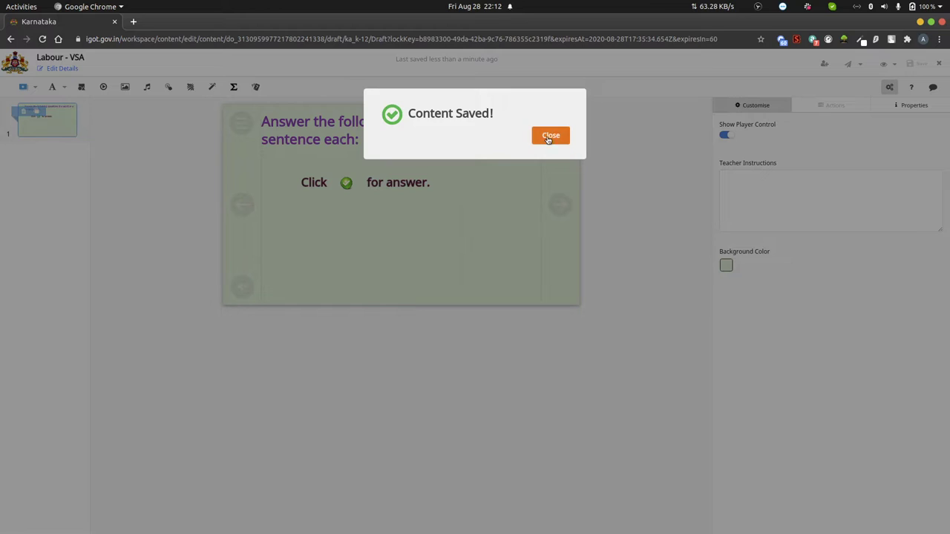
{"action": "left_click", "coordinate": [551, 135]}
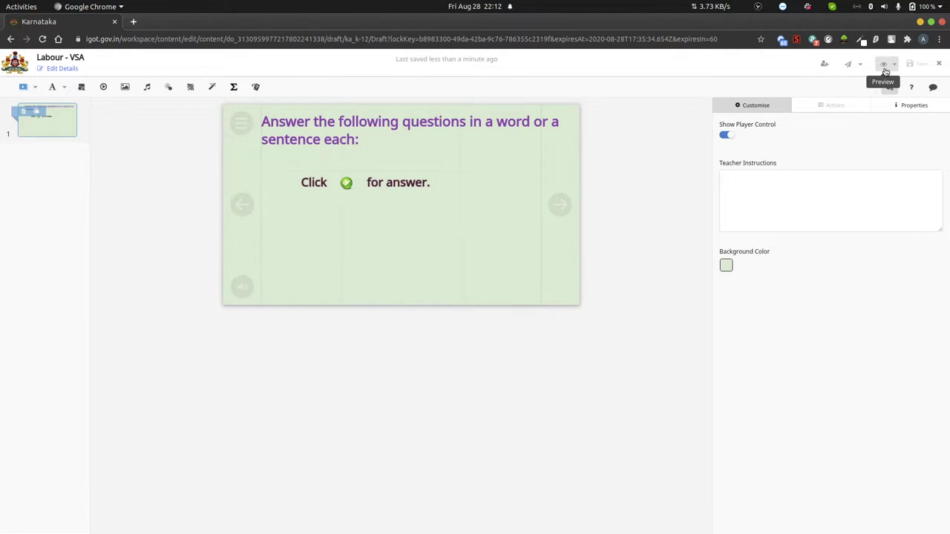
{"action": "left_click", "coordinate": [884, 67]}
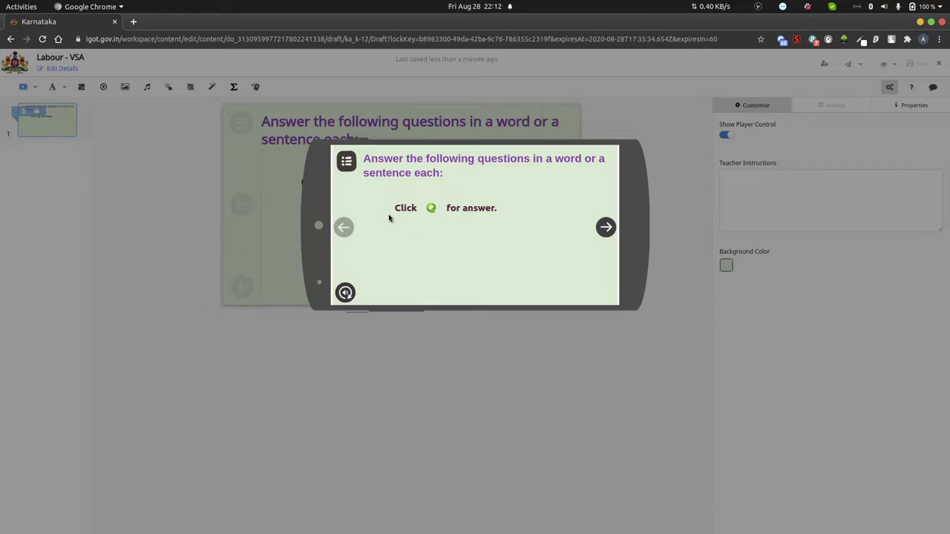
{"action": "left_click", "coordinate": [272, 195]}
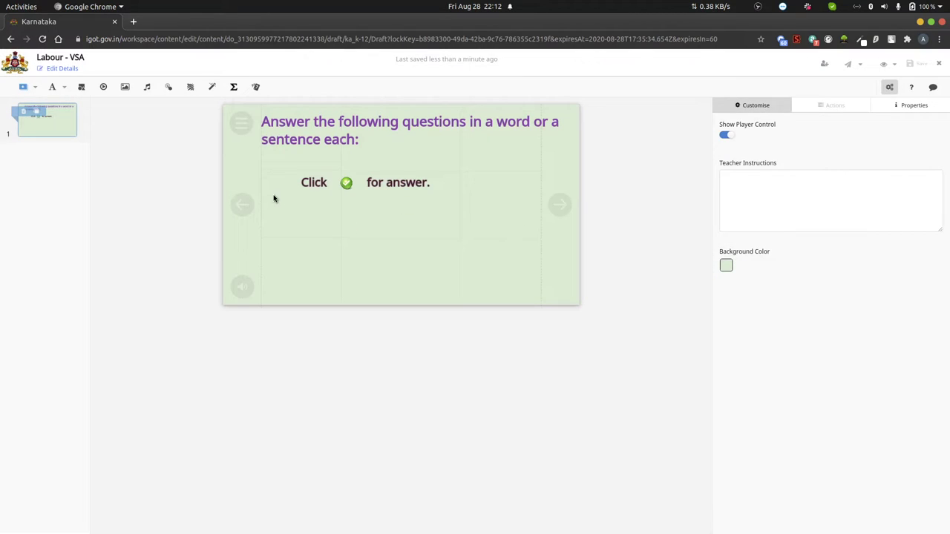
Increase the size of the "Click for answer." text to 28.
{"action": "double_click", "coordinate": [313, 182]}
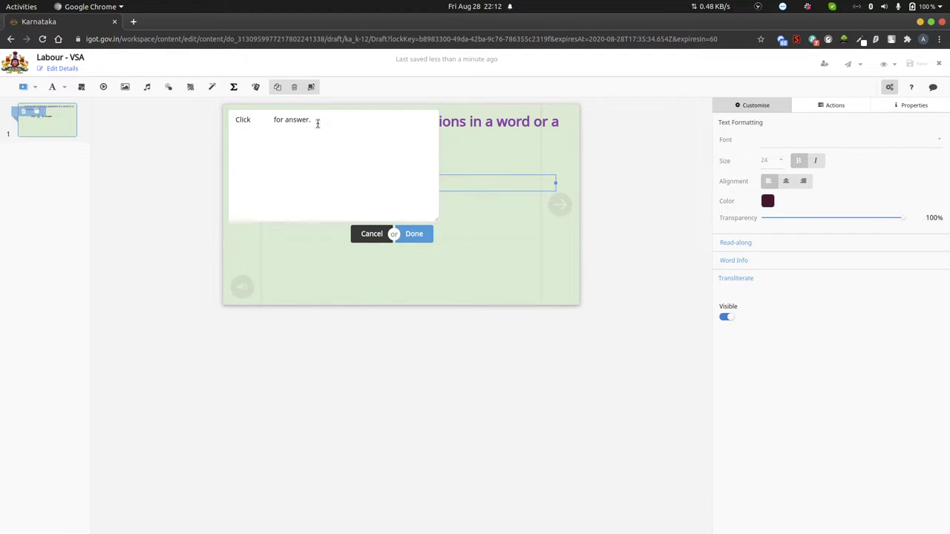
{"action": "left_click", "coordinate": [784, 163]}
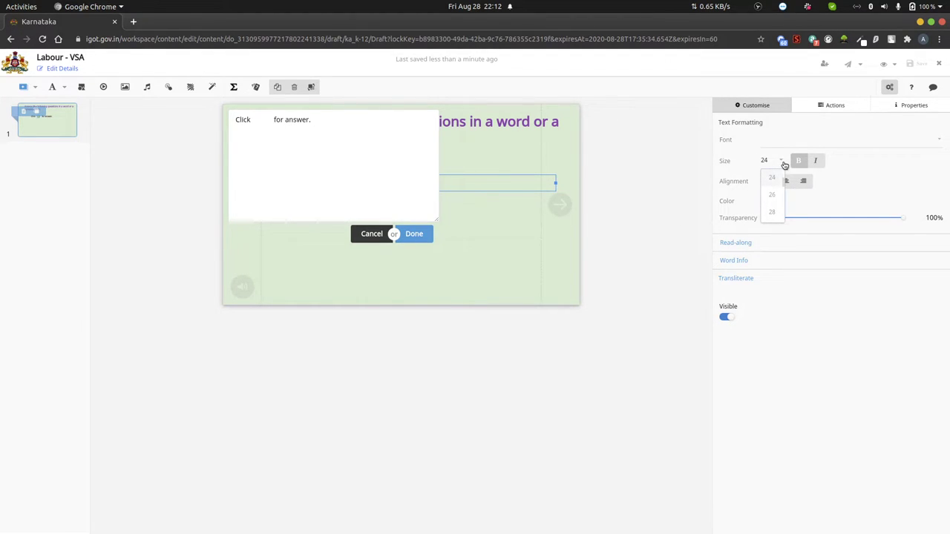
{"action": "left_click", "coordinate": [772, 213]}
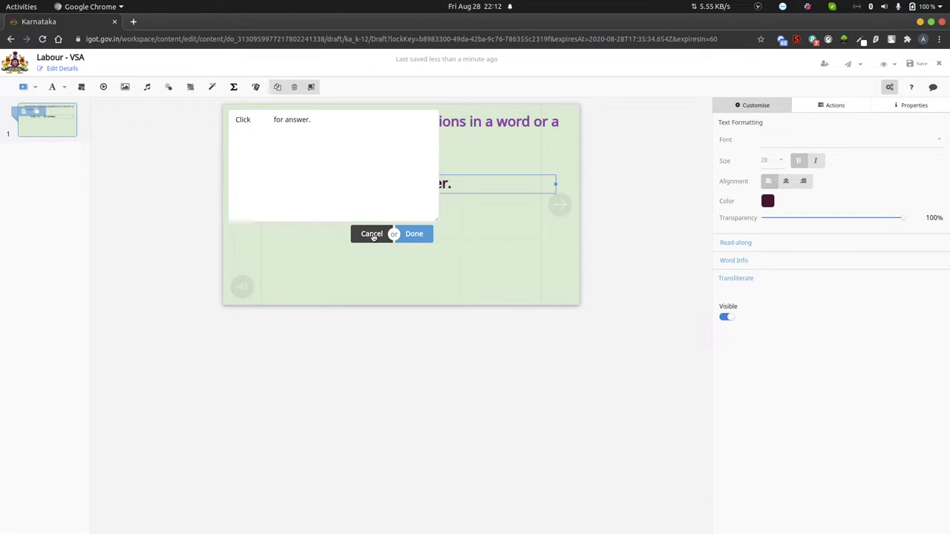
{"action": "left_click", "coordinate": [414, 236]}
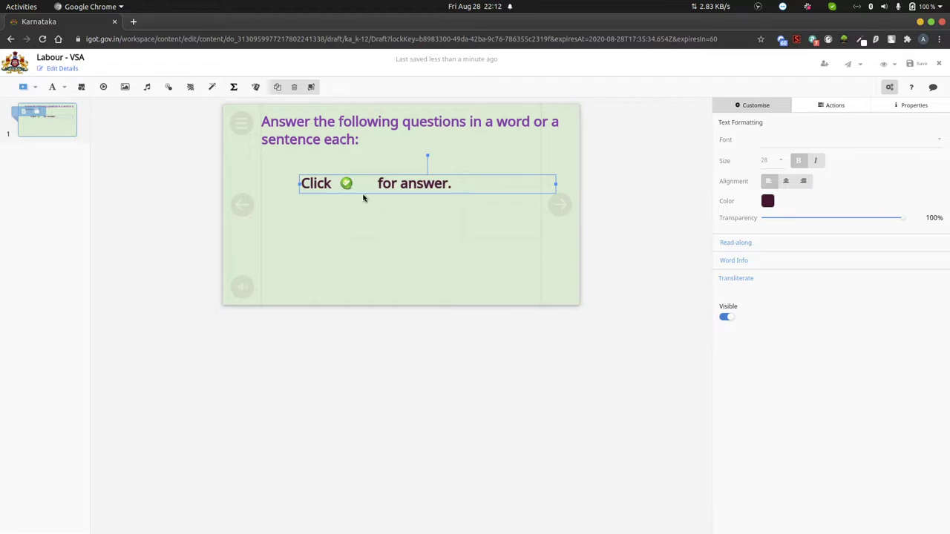
Re-centre the green tick image in the widened gap between "Click" and "for answer.", and save the resource.
{"action": "left_click_drag", "start_coordinate": [347, 183], "coordinate": [353, 184]}
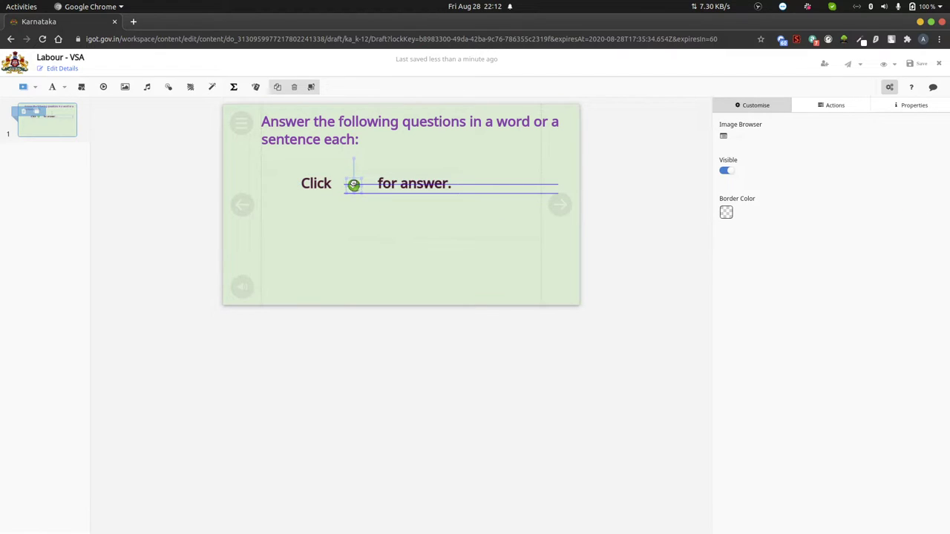
{"action": "left_click", "coordinate": [361, 232]}
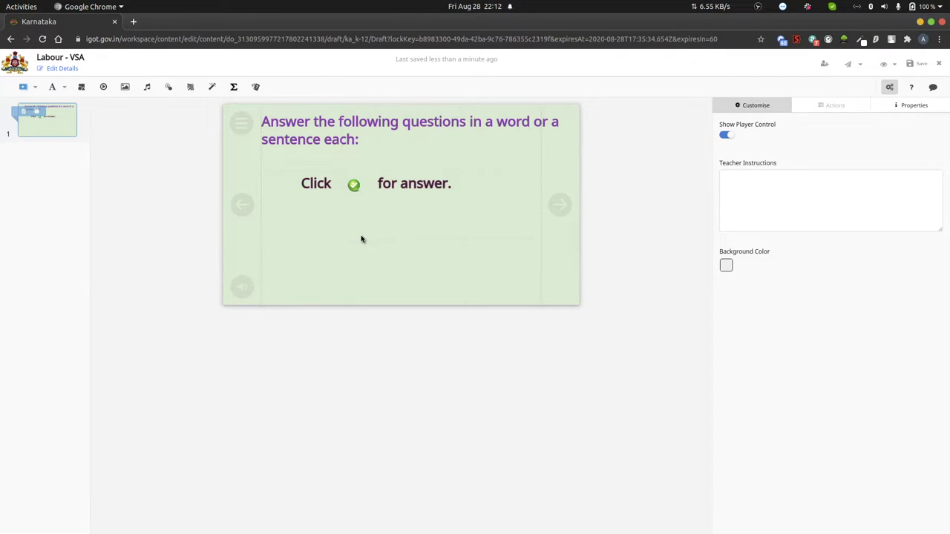
{"action": "left_click", "coordinate": [354, 185]}
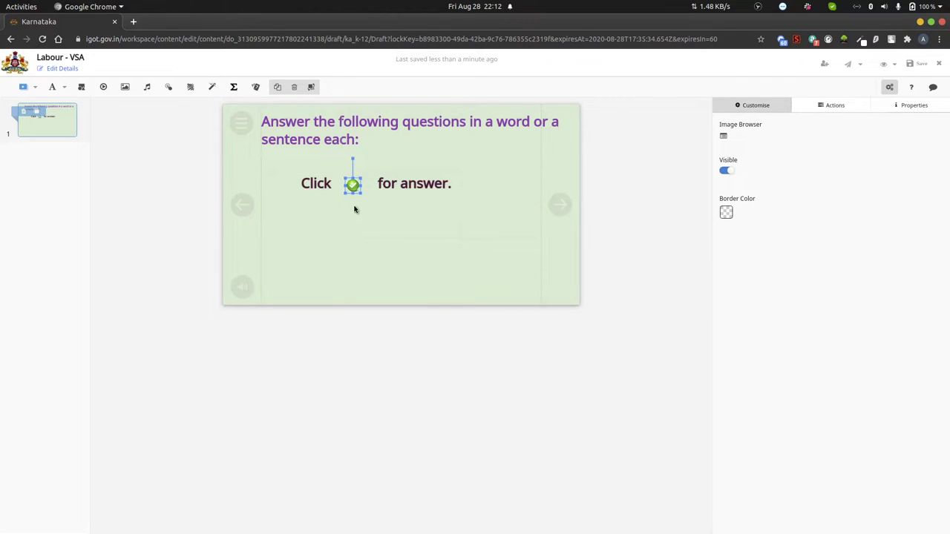
{"action": "left_click", "coordinate": [371, 236]}
{"action": "left_click", "coordinate": [921, 67]}
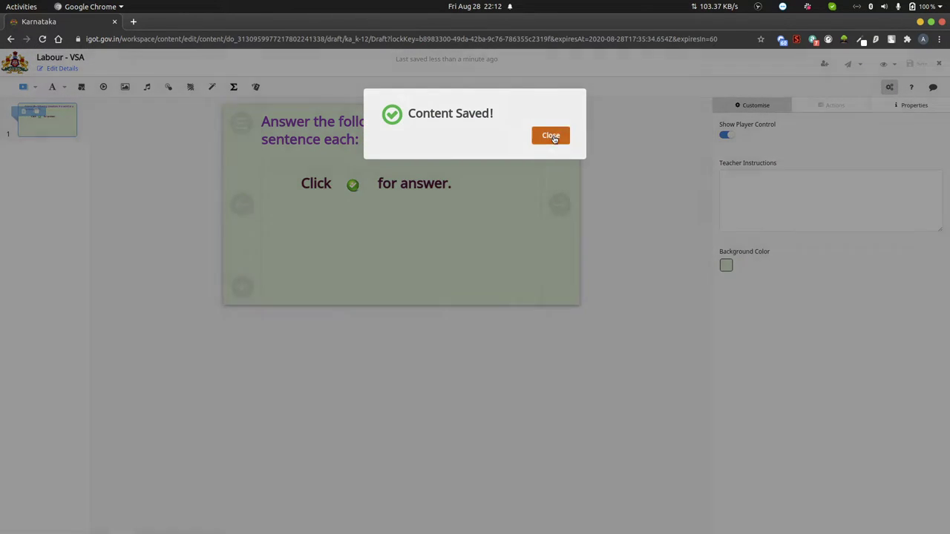
{"action": "left_click", "coordinate": [551, 136]}
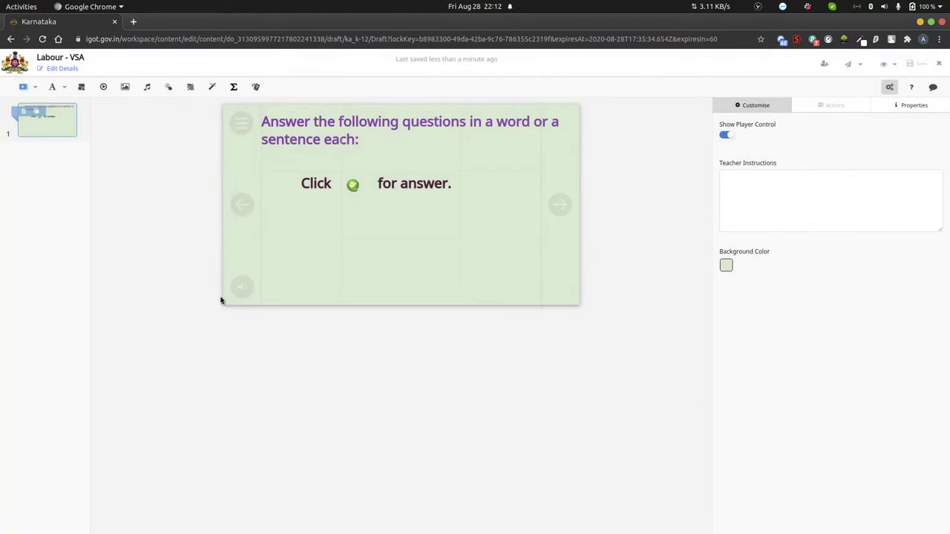
Add a second slide and give it the same light green background as the first slide.
{"action": "left_click", "coordinate": [23, 87]}
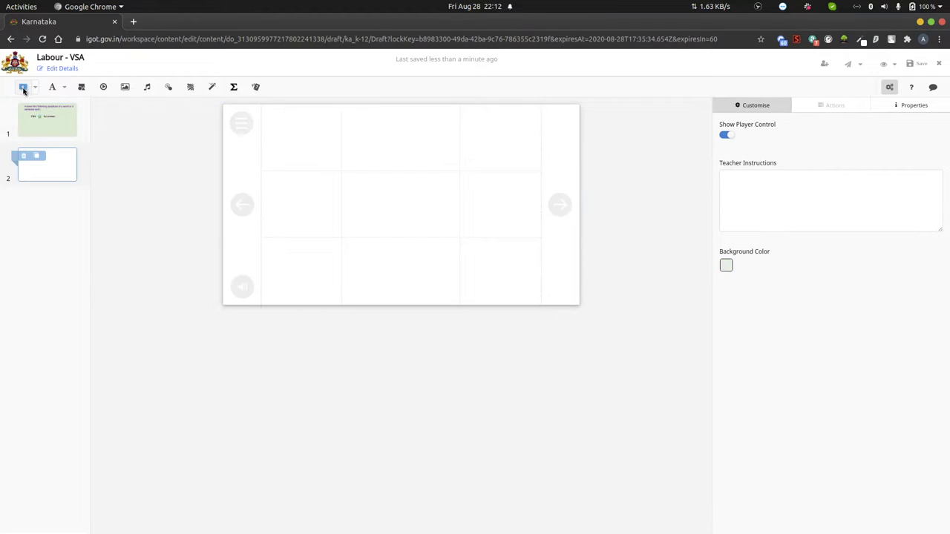
{"action": "left_click", "coordinate": [726, 265]}
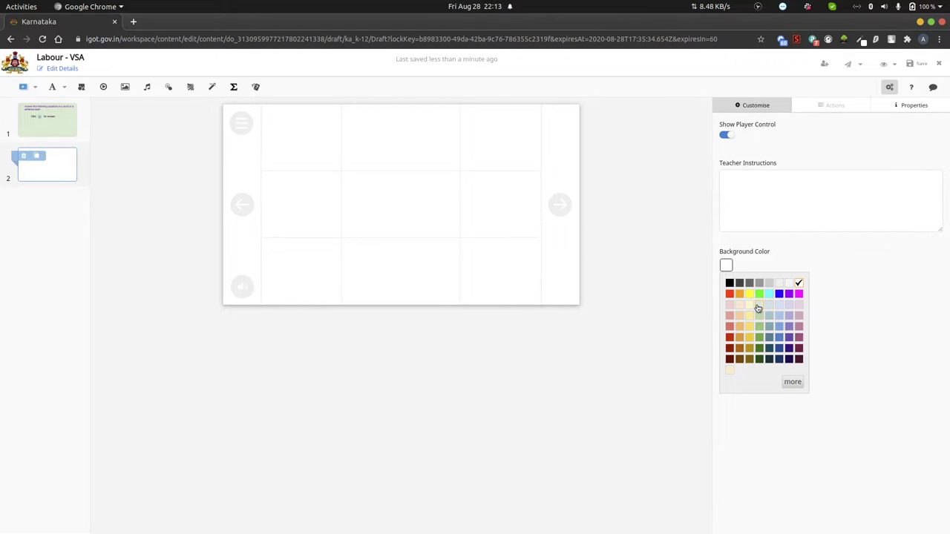
{"action": "left_click", "coordinate": [758, 308]}
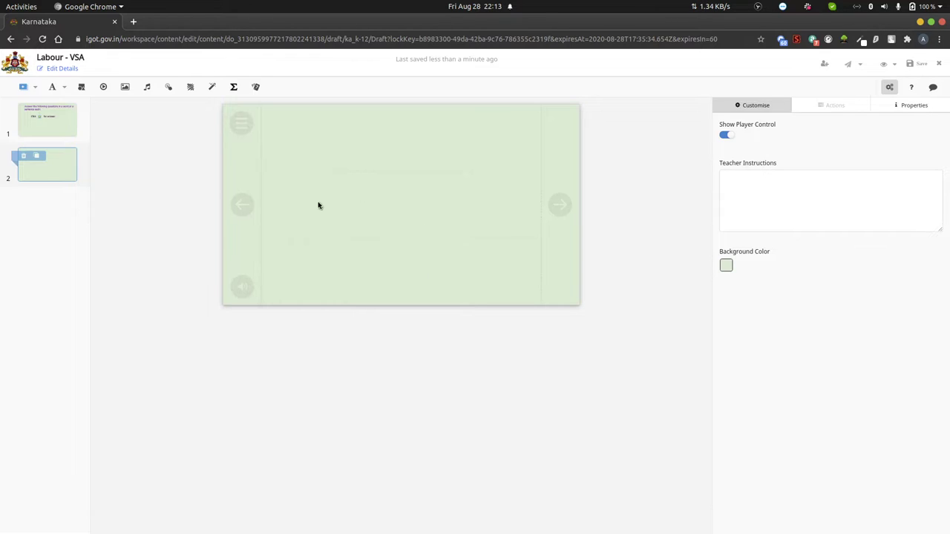
Start a text box on slide 2, switch to the Word document and select the question "Why is laborers of unorganized sector migrate?".
{"action": "left_click", "coordinate": [52, 88]}
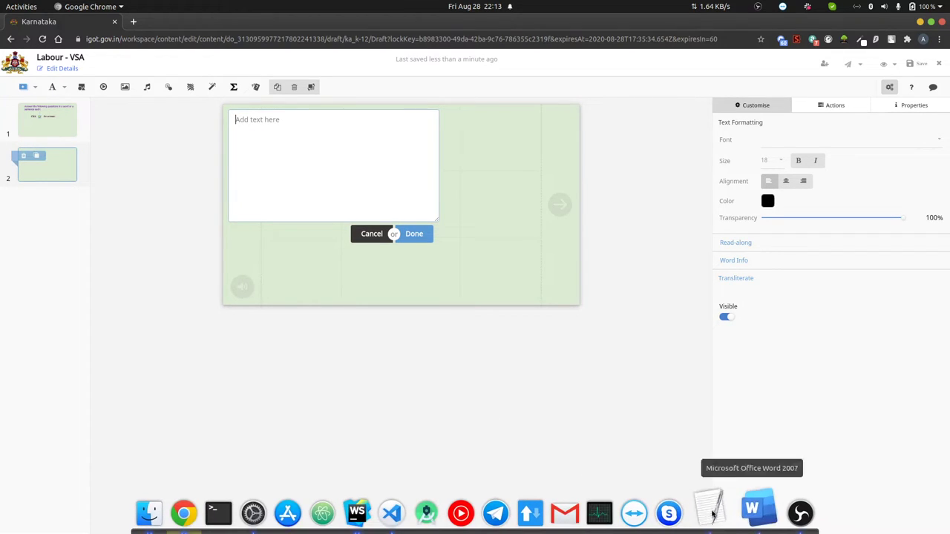
{"action": "left_click", "coordinate": [747, 511]}
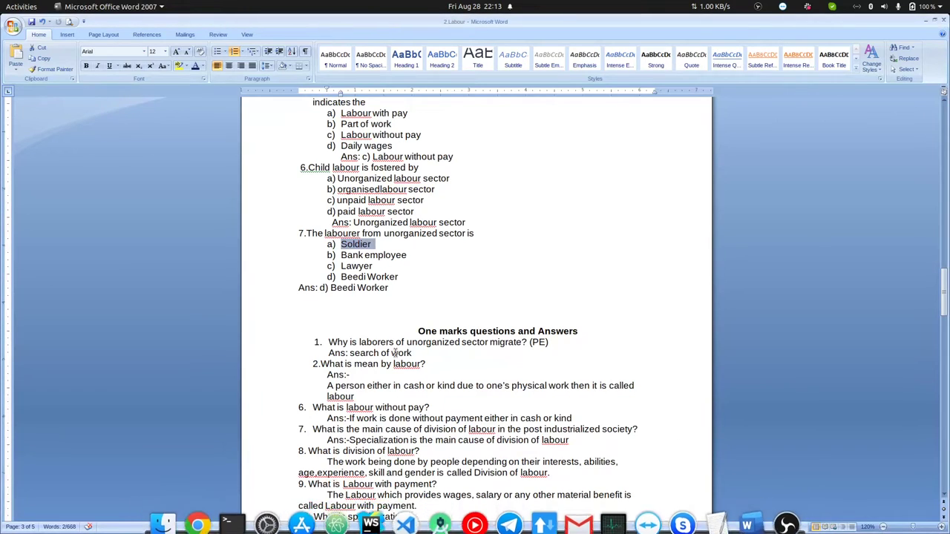
{"action": "scroll", "coordinate": [397, 350], "scroll_direction": "down", "scroll_amount": 2}
{"action": "left_click_drag", "start_coordinate": [329, 287], "coordinate": [531, 289]}
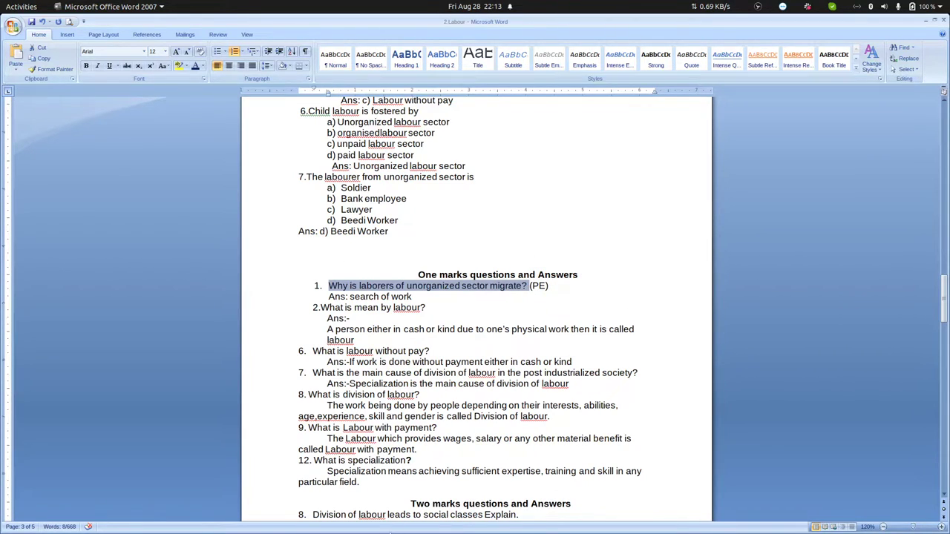
{"action": "left_click", "coordinate": [186, 511]}
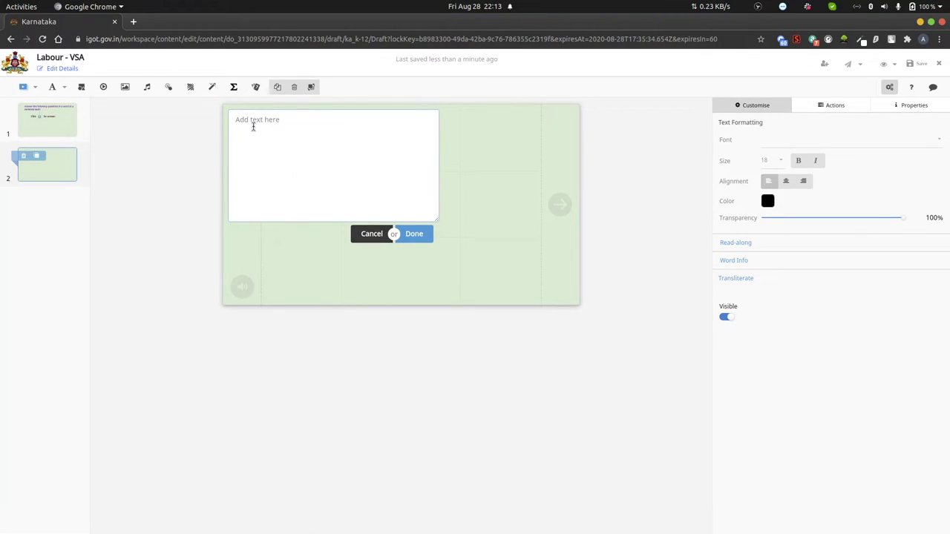
{"action": "type", "text": "1. a)     Soldier"}
{"action": "left_click_drag", "start_coordinate": [288, 120], "coordinate": [229, 117]}
{"action": "key", "text": "ctrl+x"}
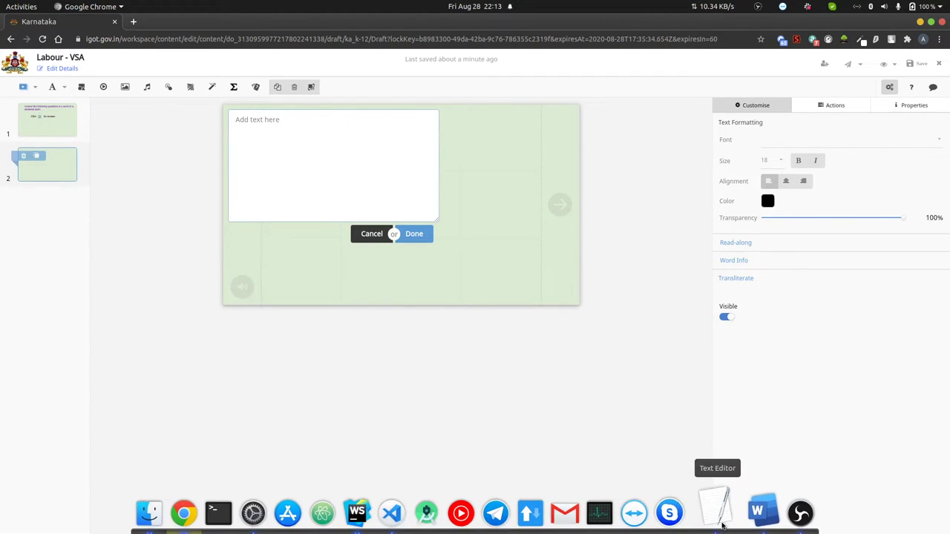
Copy the selected first one-mark question from the Word document and paste it with the number "1." into slide 2's empty text box.
{"action": "left_click", "coordinate": [747, 511]}
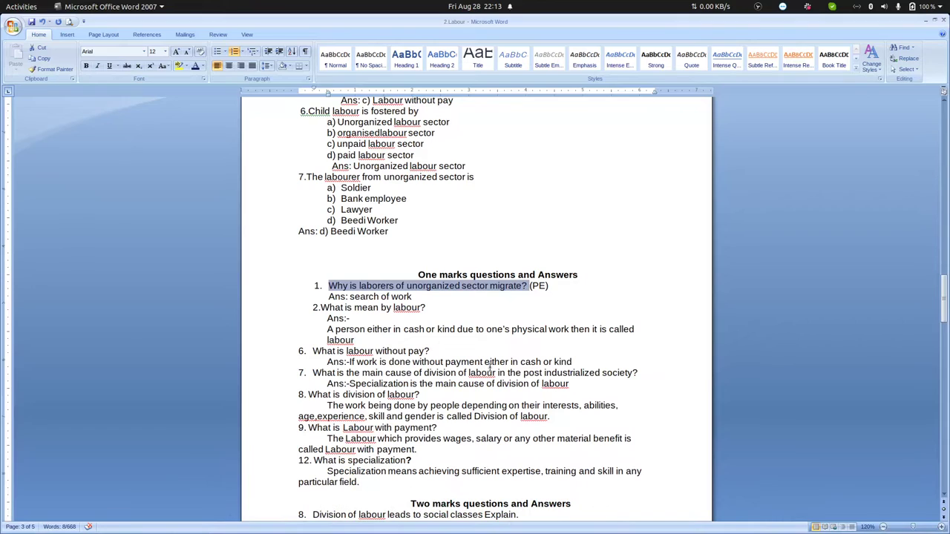
{"action": "mouse_move", "coordinate": [220, 506]}
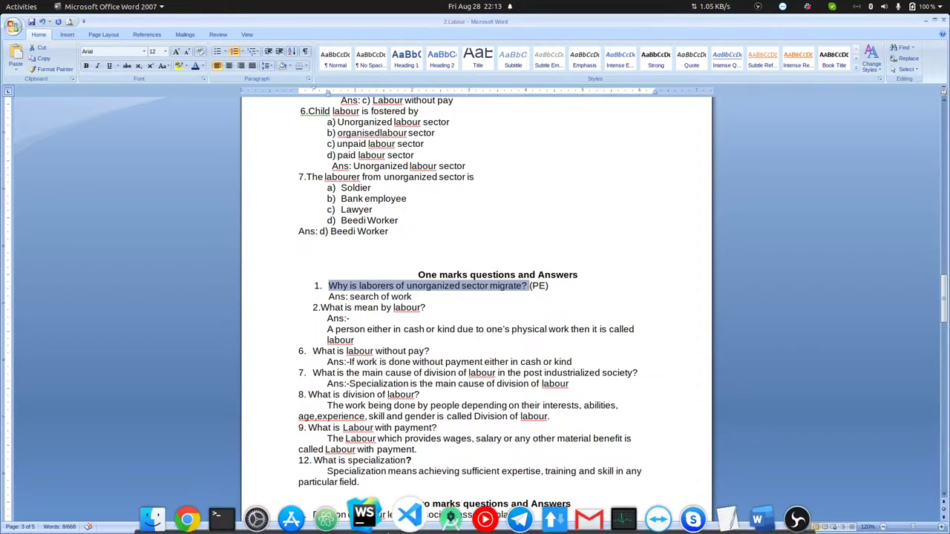
{"action": "left_click", "coordinate": [187, 512]}
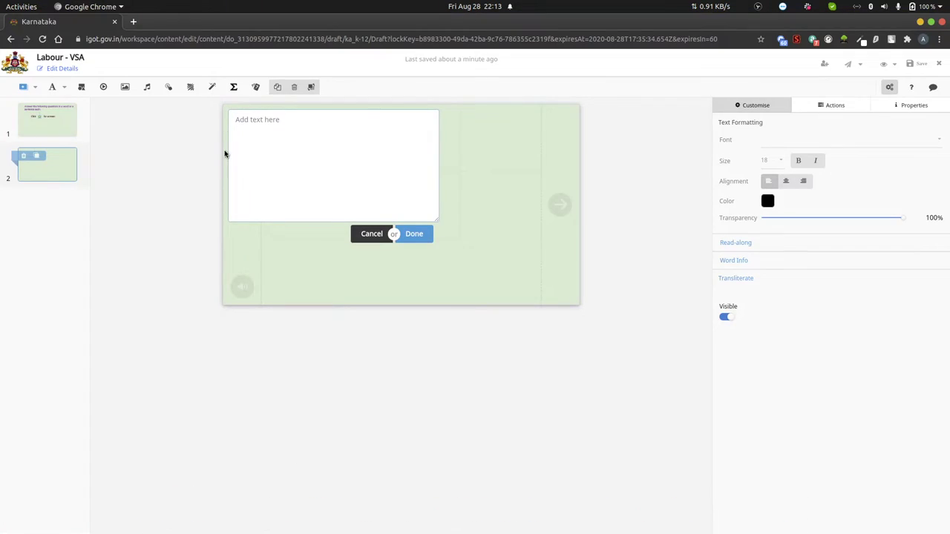
{"action": "key", "text": "ctrl+v"}
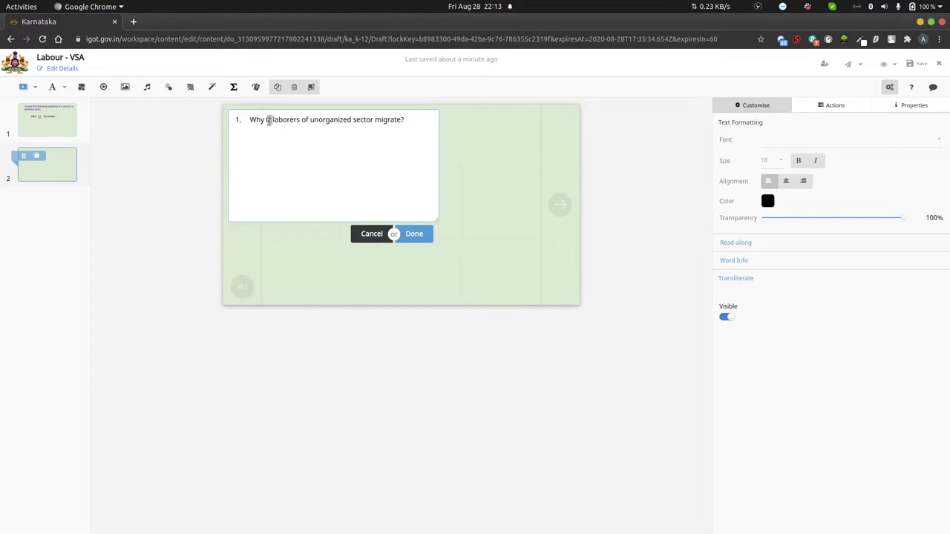
Correct the question's wording to "Why do laborers of unorganized sector migrate?".
{"action": "key", "text": "BackSpace"}
{"action": "key", "text": "BackSpace"}
{"action": "type", "text": "does"}
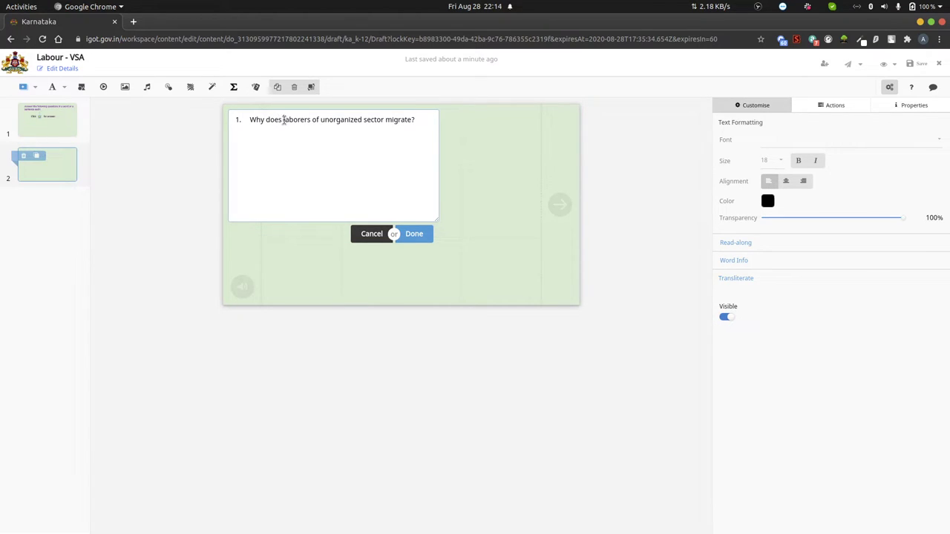
{"action": "key", "text": "BackSpace"}
{"action": "key", "text": "BackSpace"}
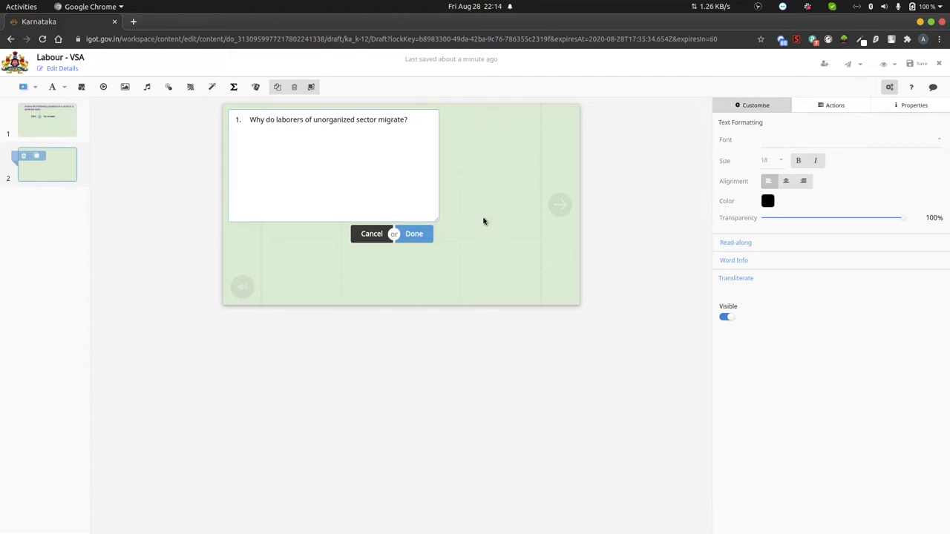
Format the question text as size 24, bold and dark red.
{"action": "left_click", "coordinate": [781, 161]}
{"action": "scroll", "coordinate": [772, 200], "scroll_direction": "down", "scroll_amount": 2}
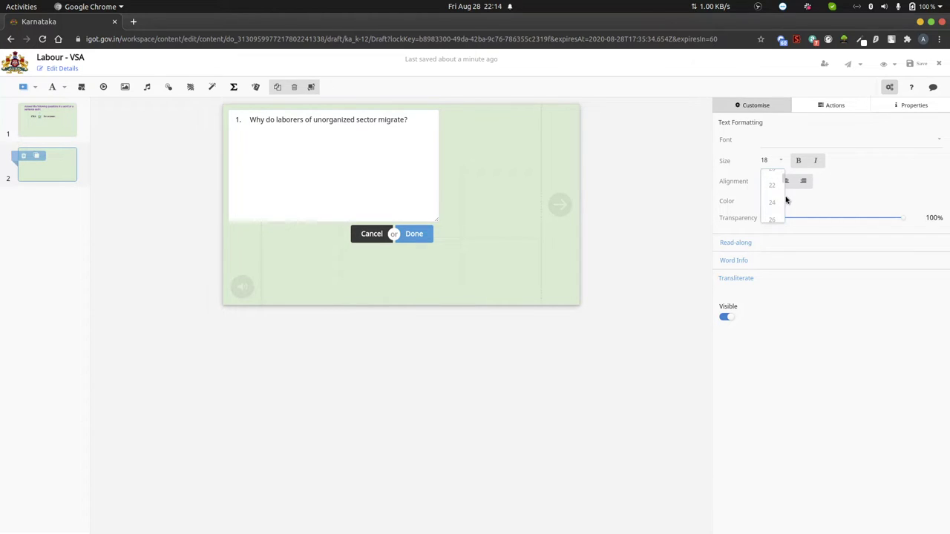
{"action": "left_click", "coordinate": [770, 208]}
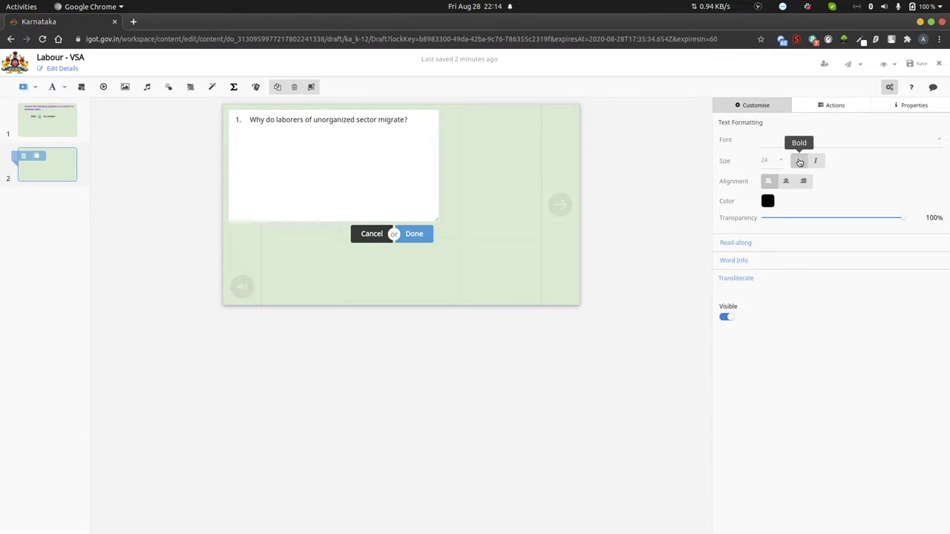
{"action": "left_click", "coordinate": [800, 161]}
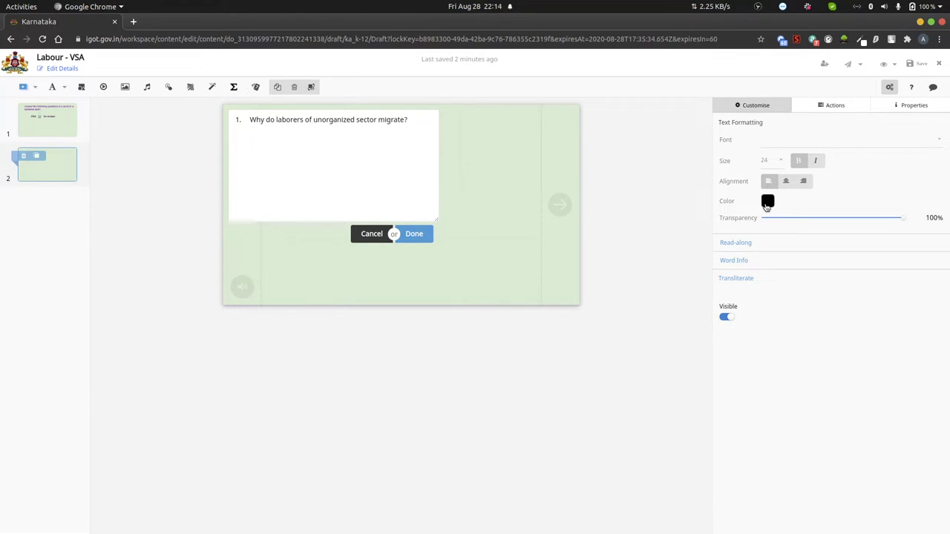
{"action": "left_click", "coordinate": [768, 202]}
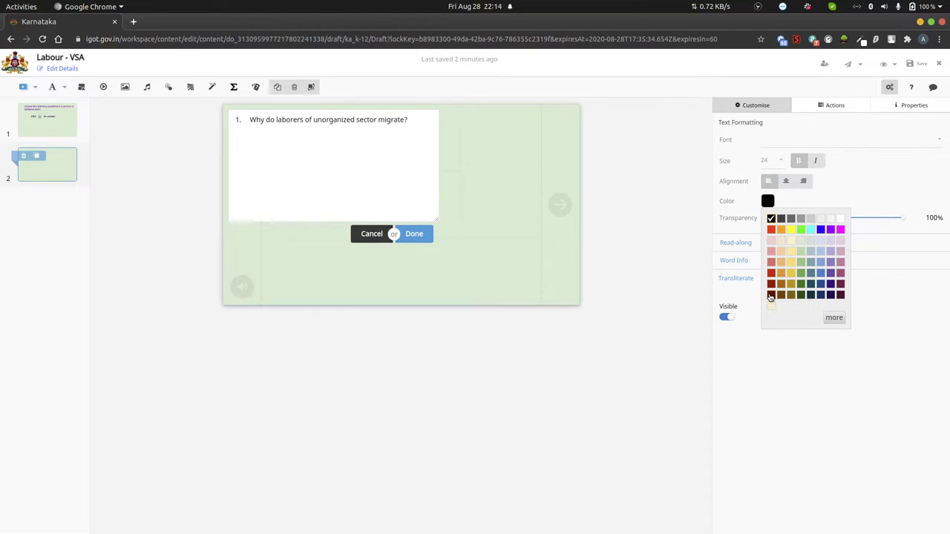
{"action": "left_click", "coordinate": [771, 296]}
Place the finished question on slide 2, widening its box to fit one line and moving it up near the slide's top edge.
{"action": "left_click", "coordinate": [414, 234]}
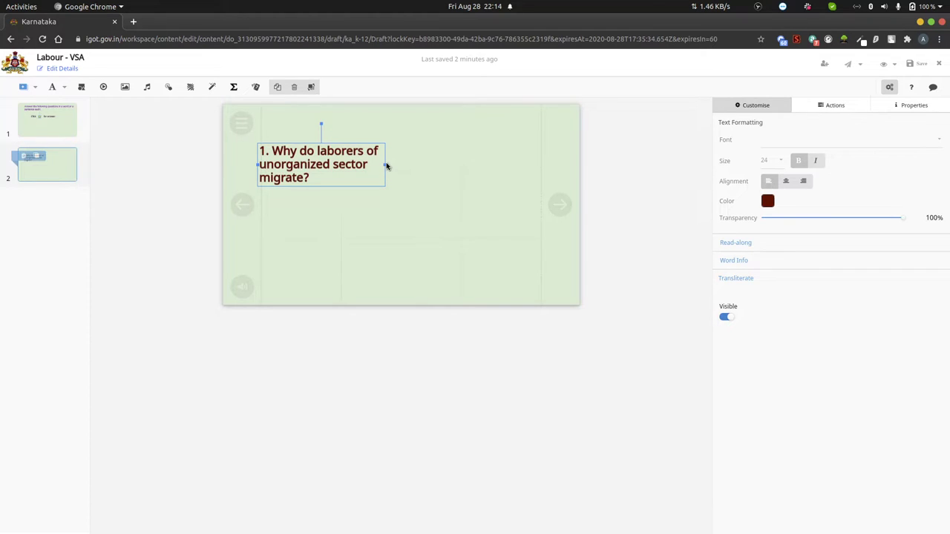
{"action": "left_click_drag", "start_coordinate": [385, 164], "coordinate": [552, 158]}
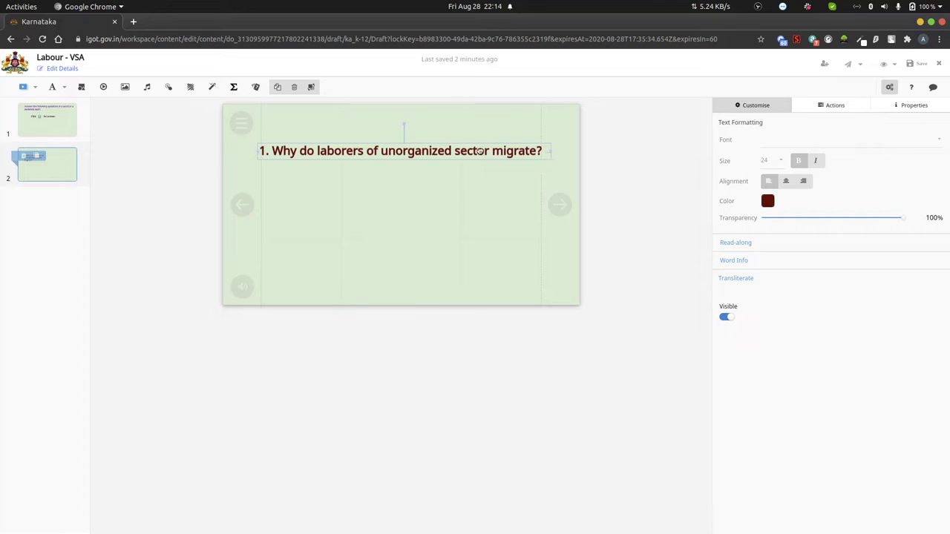
{"action": "mouse_move", "coordinate": [309, 149]}
{"action": "left_mouse_down"}
{"action": "mouse_move", "coordinate": [313, 119]}
{"action": "mouse_move", "coordinate": [313, 134]}
{"action": "left_mouse_up"}
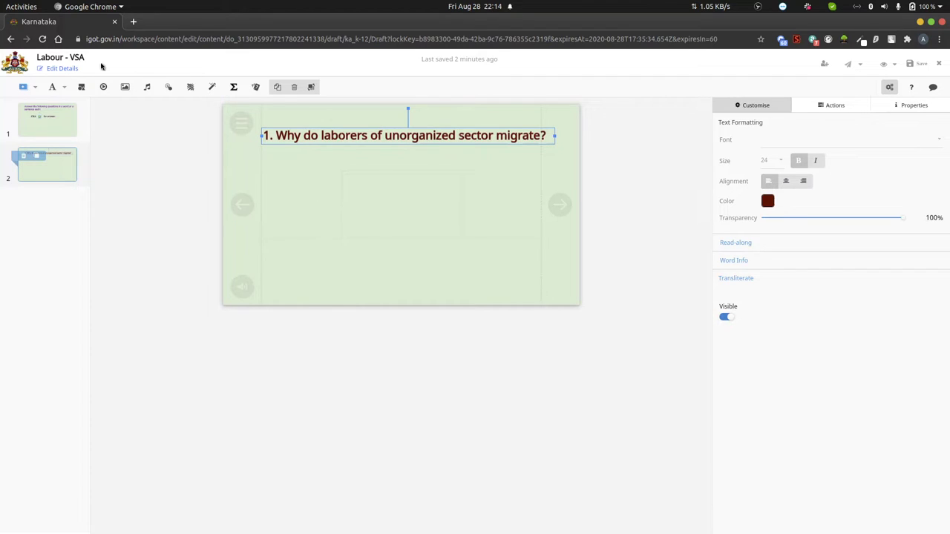
On slide 1, nudge the green tick image up into line with the "Click for answer." text.
{"action": "left_click", "coordinate": [46, 120]}
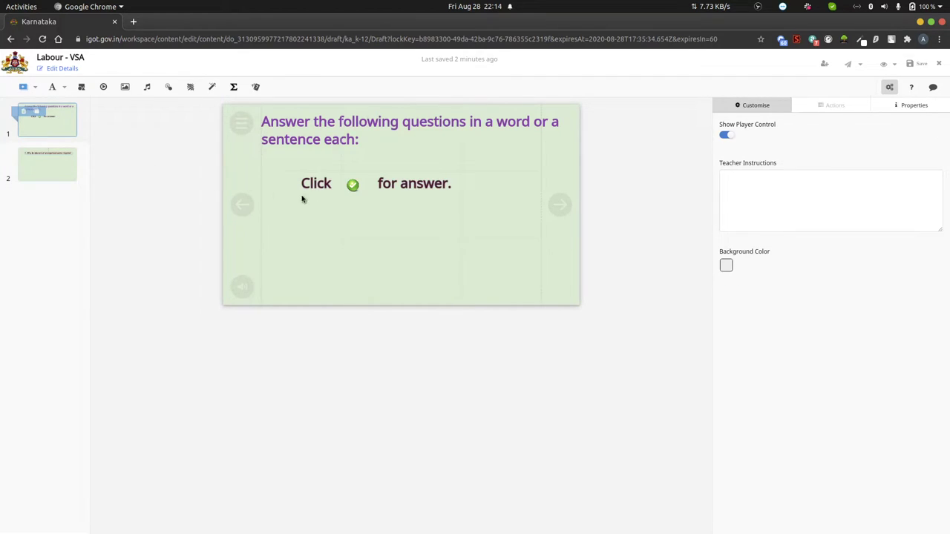
{"action": "left_click", "coordinate": [355, 187]}
{"action": "mouse_move", "coordinate": [352, 188]}
{"action": "left_mouse_down"}
{"action": "mouse_move", "coordinate": [350, 180]}
{"action": "mouse_move", "coordinate": [356, 186]}
{"action": "left_mouse_up"}
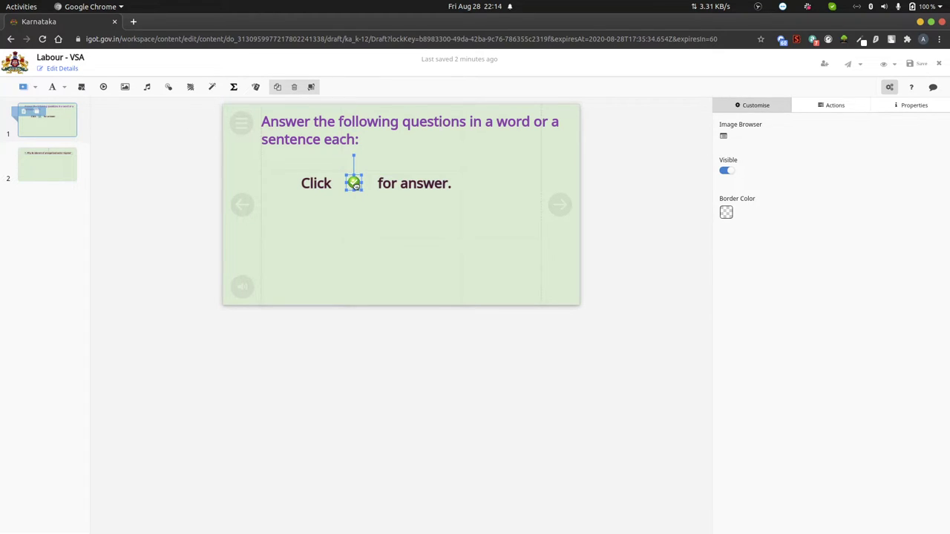
Copy the green tick image from slide 1 to slide 2 and place it just below the start of the question.
{"action": "key", "text": "ctrl+c"}
{"action": "left_click", "coordinate": [61, 168]}
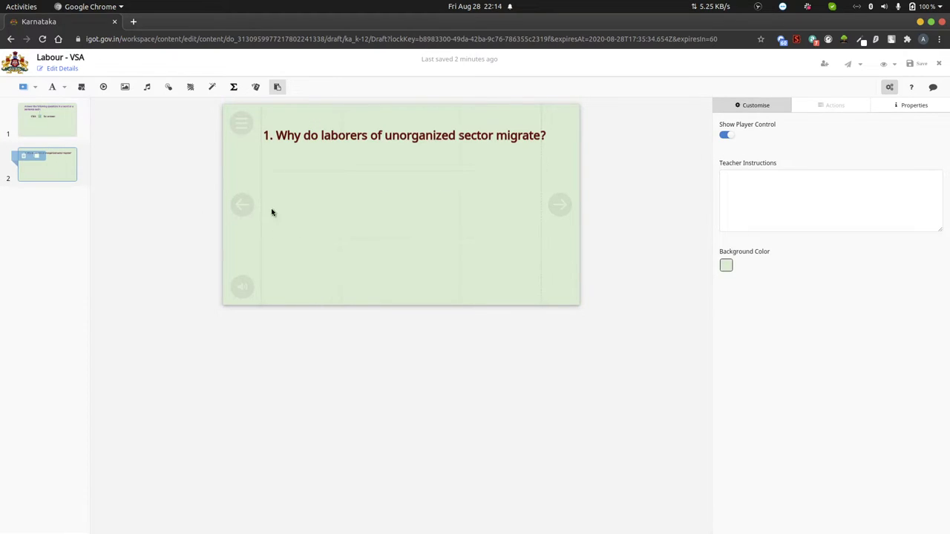
{"action": "left_click", "coordinate": [58, 136]}
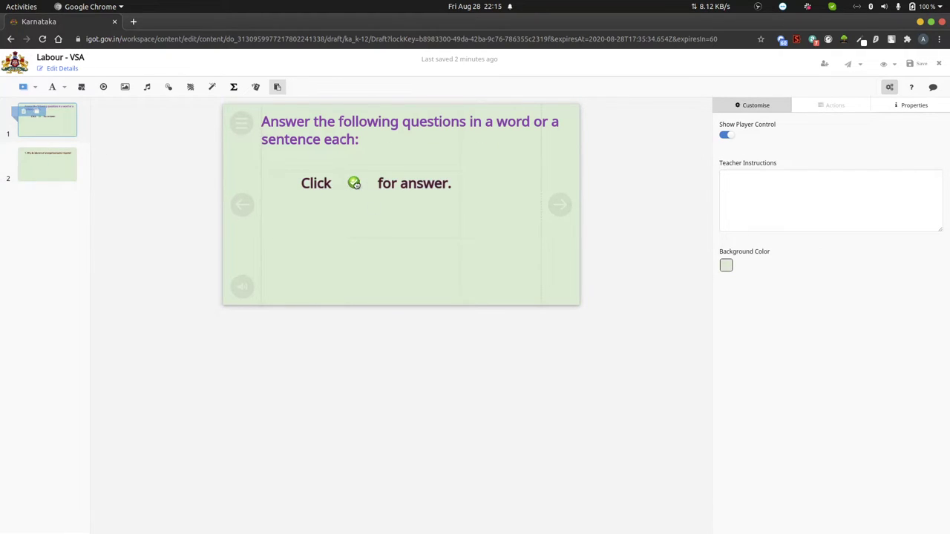
{"action": "left_click", "coordinate": [353, 183]}
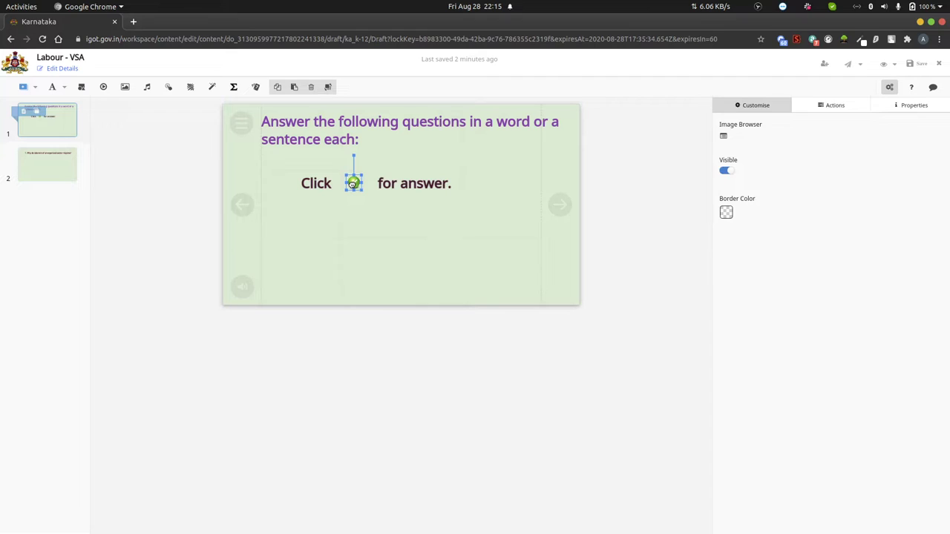
{"action": "left_click", "coordinate": [61, 169]}
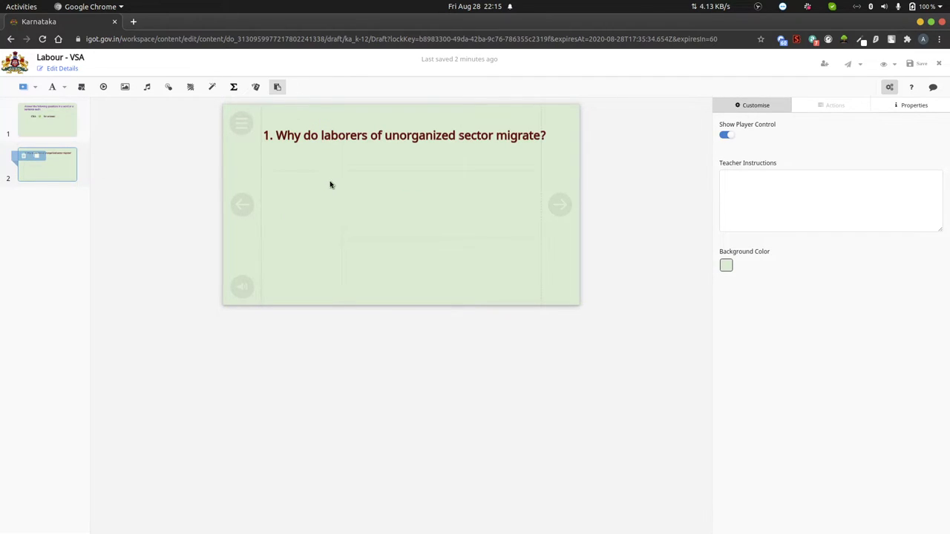
{"action": "key", "text": "ctrl+v"}
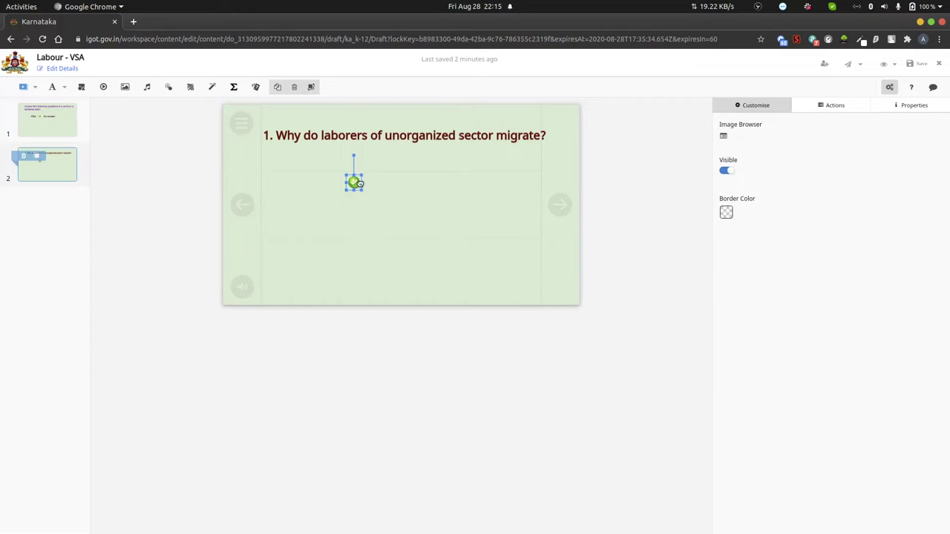
{"action": "left_click_drag", "start_coordinate": [354, 182], "coordinate": [267, 161]}
Add the answer text "In search of work." in size 24, bold and dark blue, placing it beside the tick image.
{"action": "left_click", "coordinate": [52, 87]}
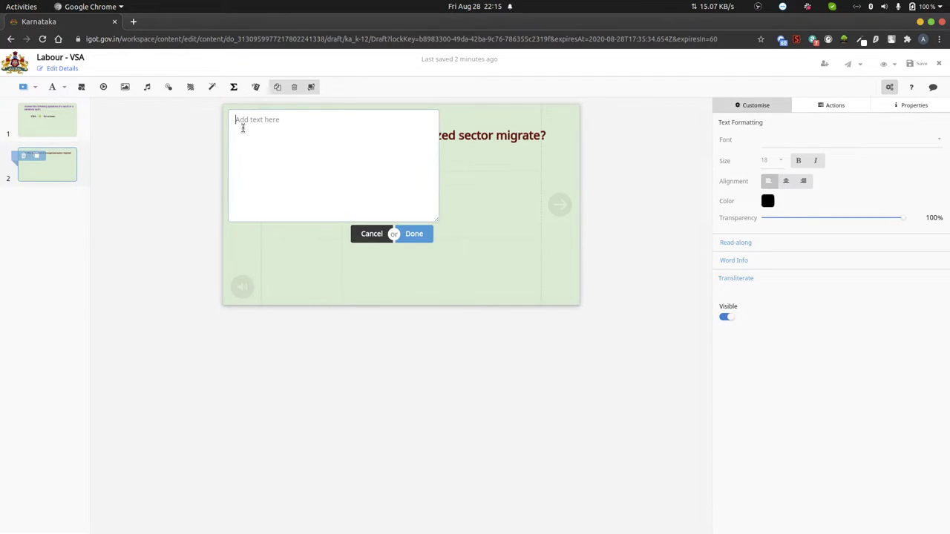
{"action": "type", "text": "In search of work."}
{"action": "left_click", "coordinate": [781, 161]}
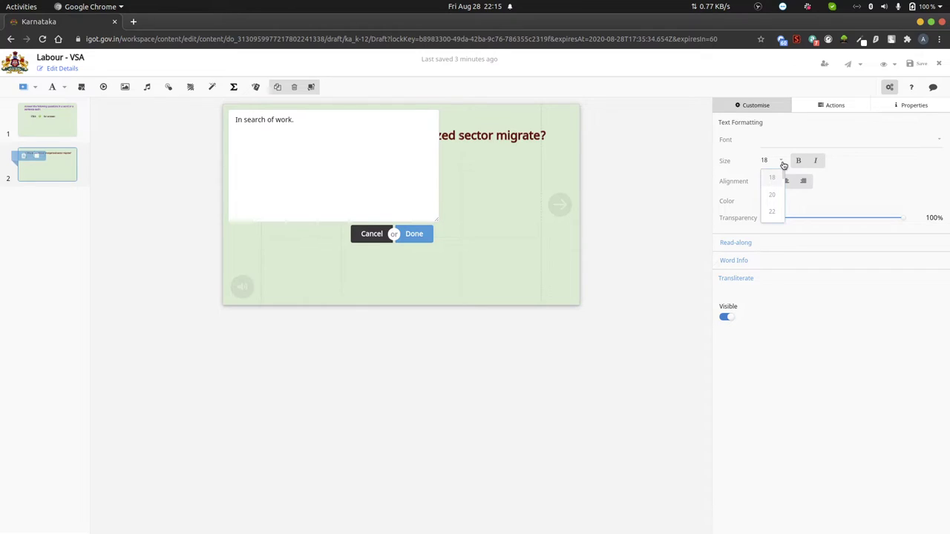
{"action": "scroll", "coordinate": [773, 207], "scroll_direction": "down", "scroll_amount": 3}
{"action": "left_click", "coordinate": [772, 178]}
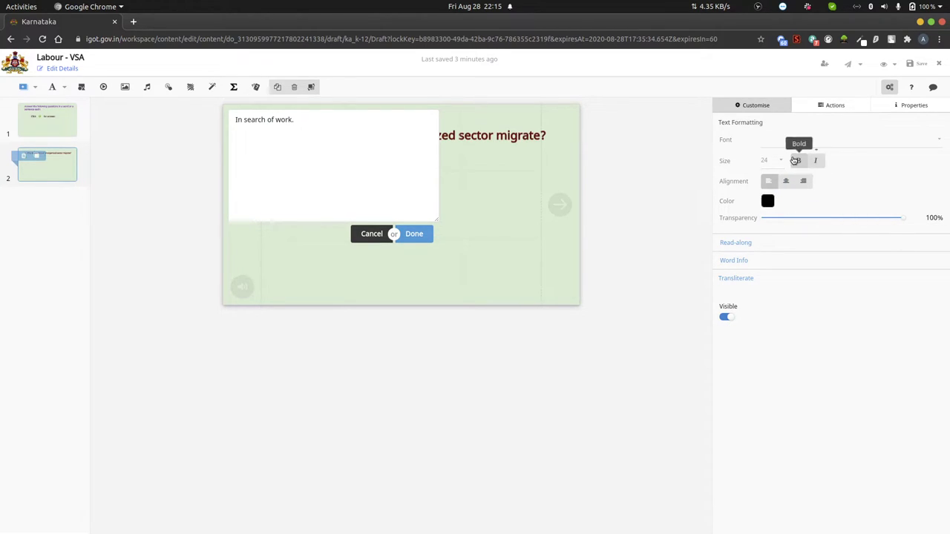
{"action": "left_click", "coordinate": [796, 161]}
{"action": "left_click", "coordinate": [765, 202]}
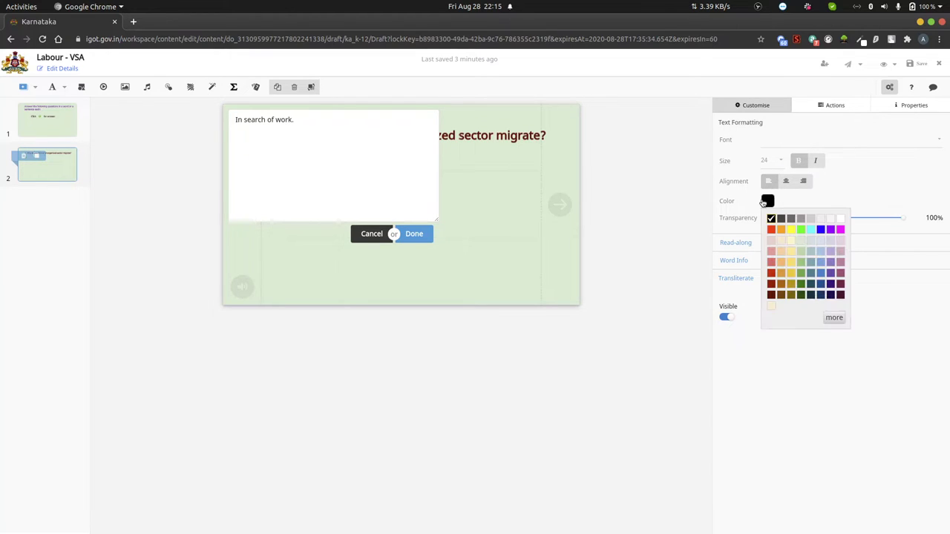
{"action": "left_click", "coordinate": [821, 296]}
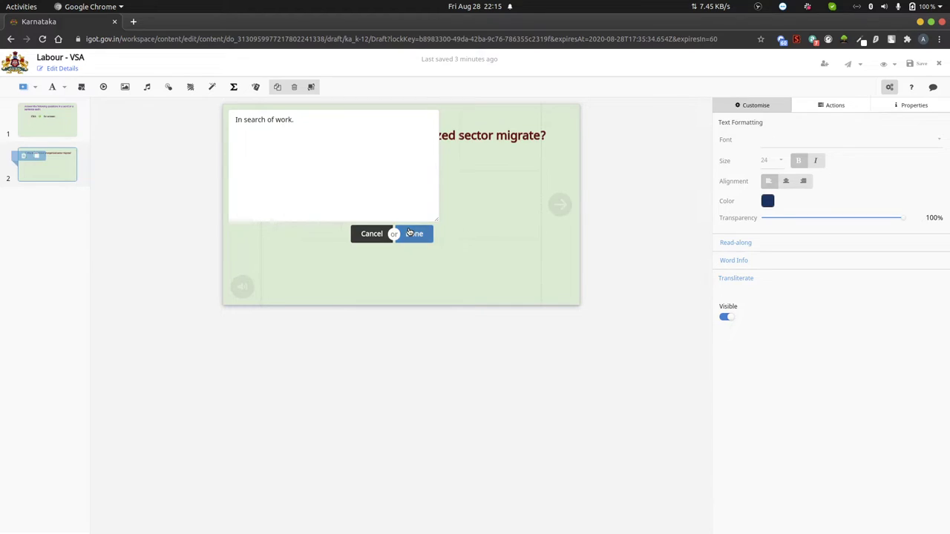
{"action": "left_click", "coordinate": [414, 234]}
{"action": "left_click_drag", "start_coordinate": [274, 145], "coordinate": [305, 157]}
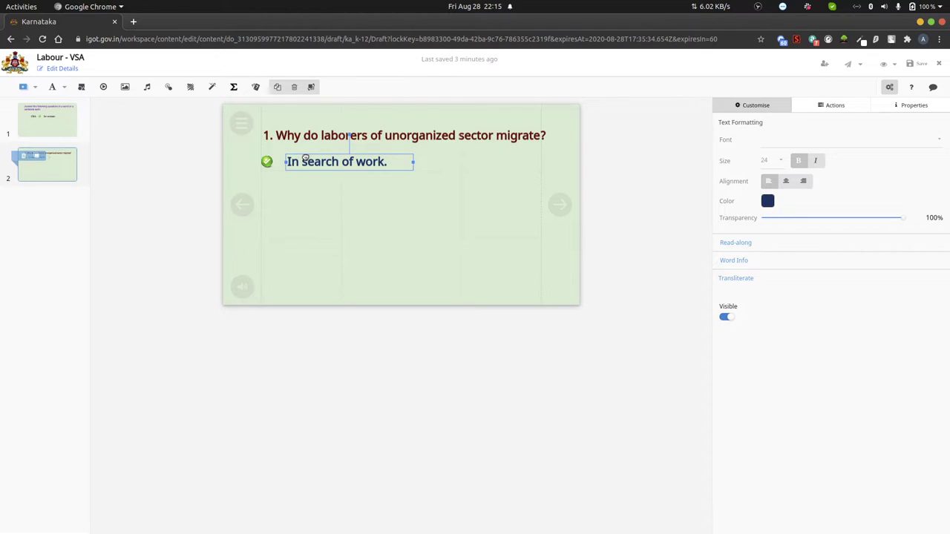
Preview slide 2 to check how the question, tick and answer appear, and close the preview.
{"action": "left_click", "coordinate": [884, 66]}
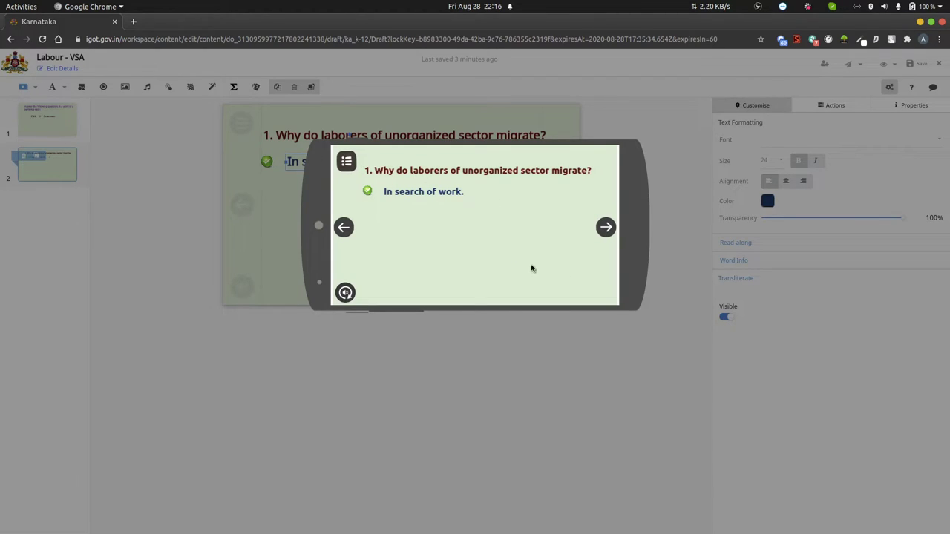
{"action": "left_click", "coordinate": [394, 359]}
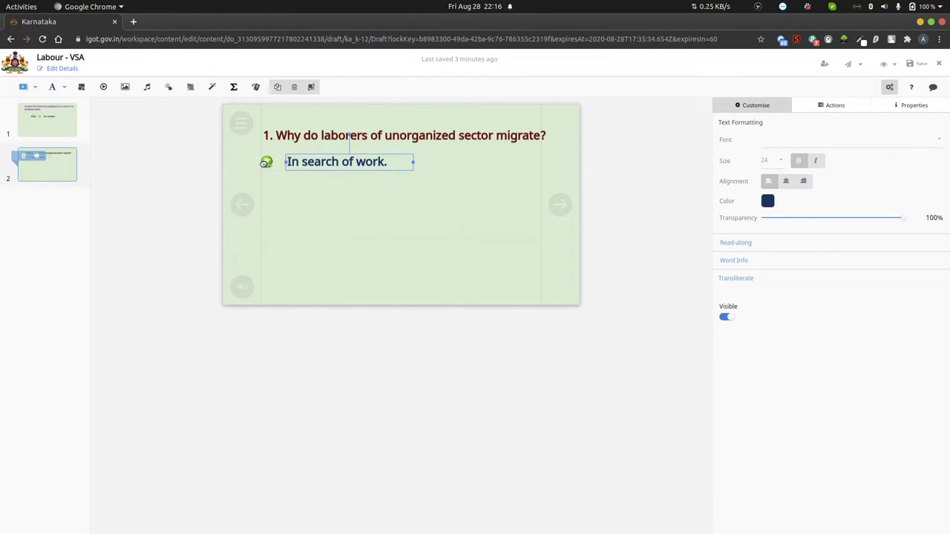
{"action": "left_click", "coordinate": [376, 260]}
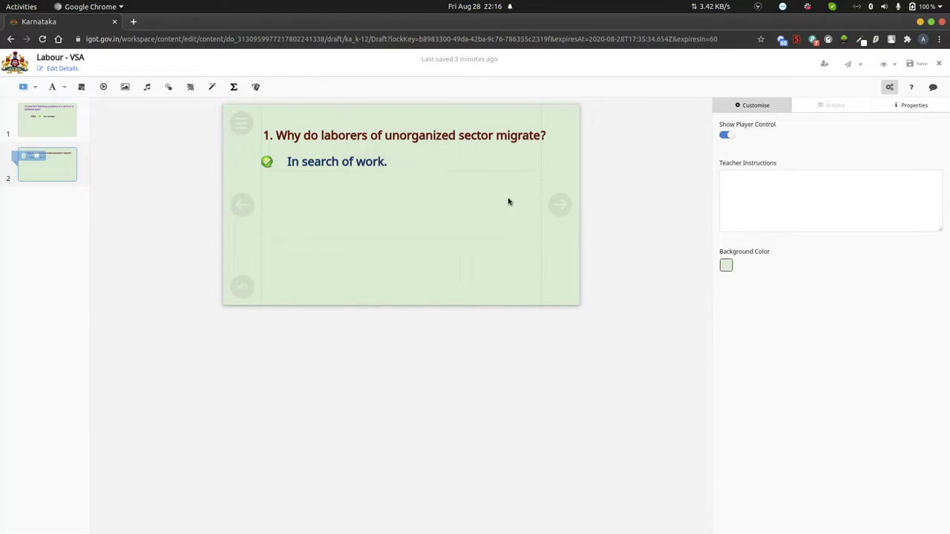
Make the answer text "In search of work." invisible by default and check the slide in the preview.
{"action": "left_click", "coordinate": [316, 162]}
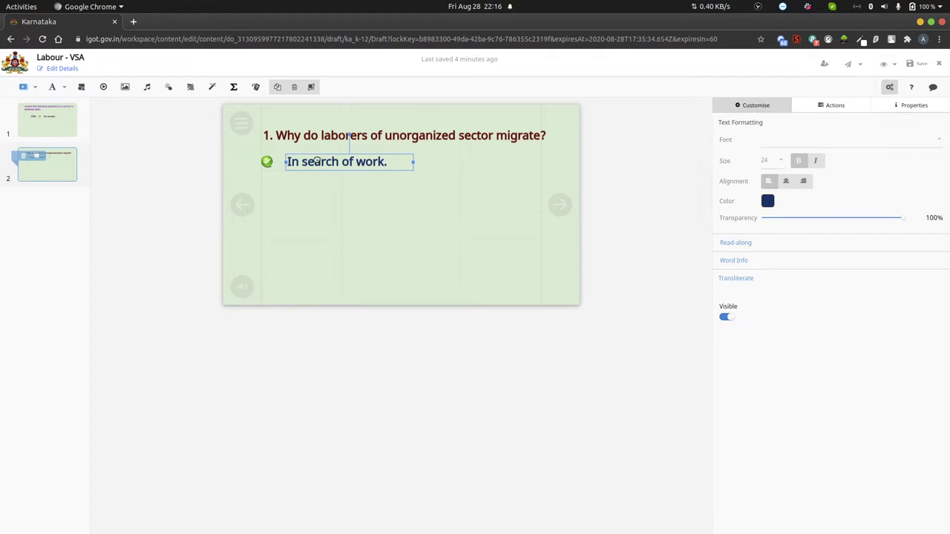
{"action": "left_click", "coordinate": [730, 319]}
{"action": "left_click", "coordinate": [887, 67]}
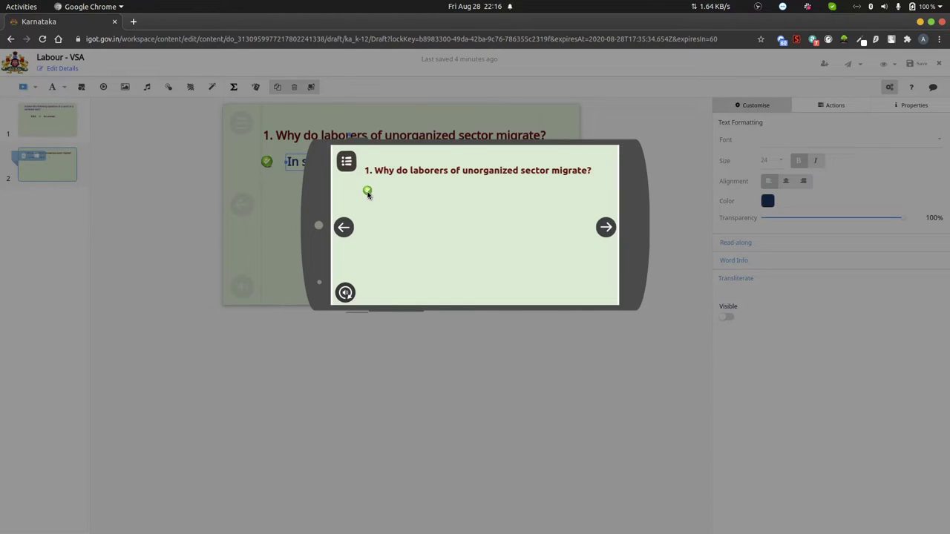
{"action": "left_click", "coordinate": [274, 214]}
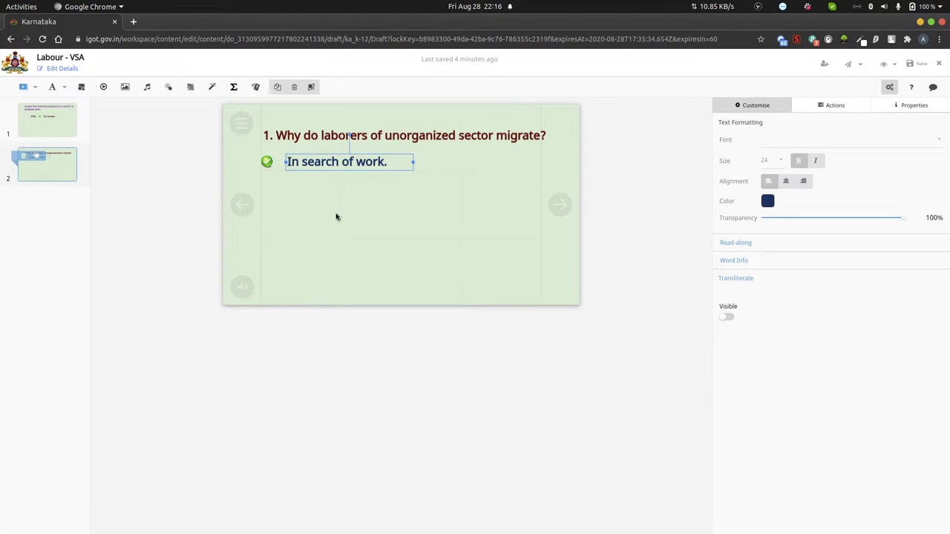
Give the tick image an on-click "show" action targeting the answer text, and test it in the preview.
{"action": "left_click", "coordinate": [266, 164]}
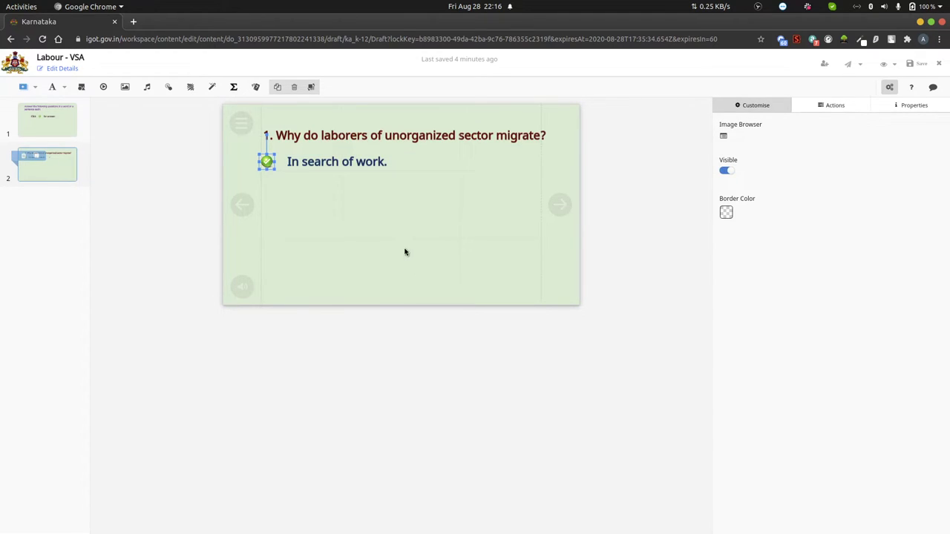
{"action": "left_click", "coordinate": [839, 109]}
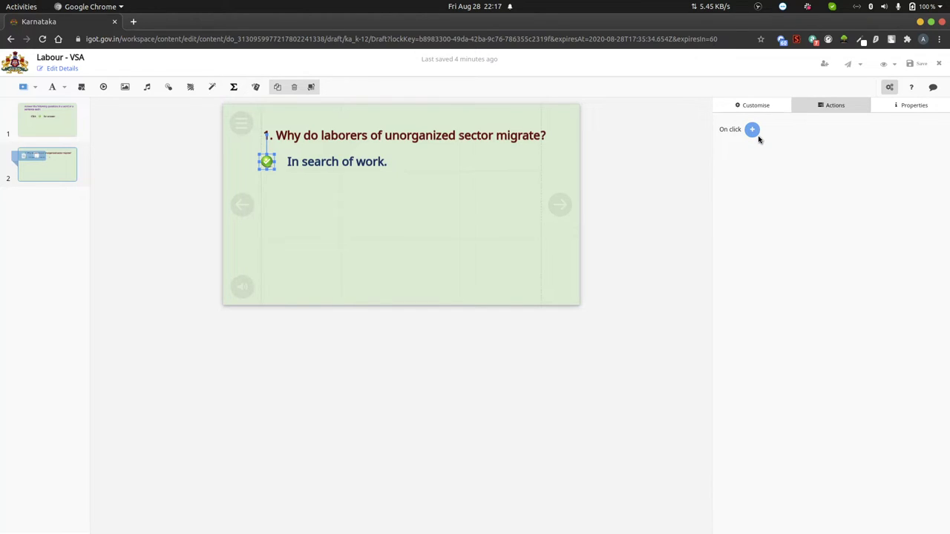
{"action": "left_click", "coordinate": [752, 130]}
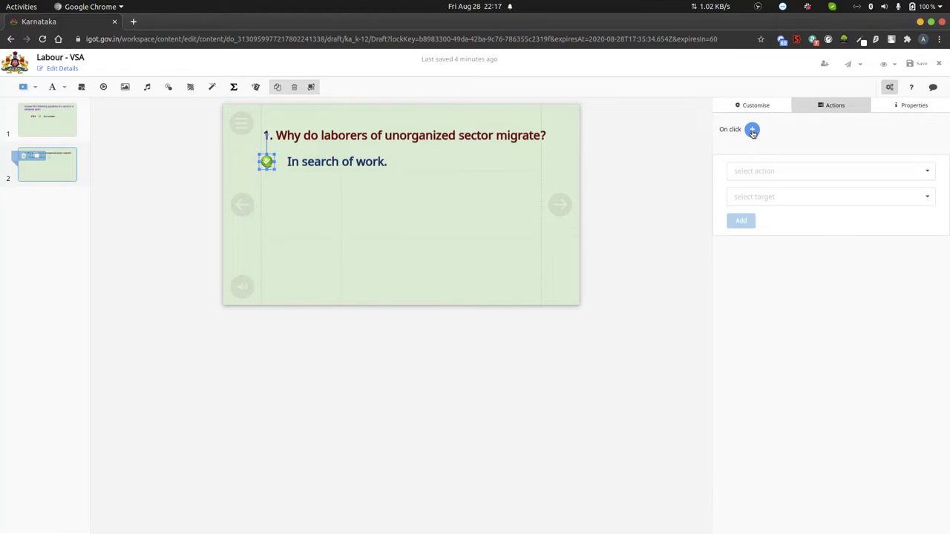
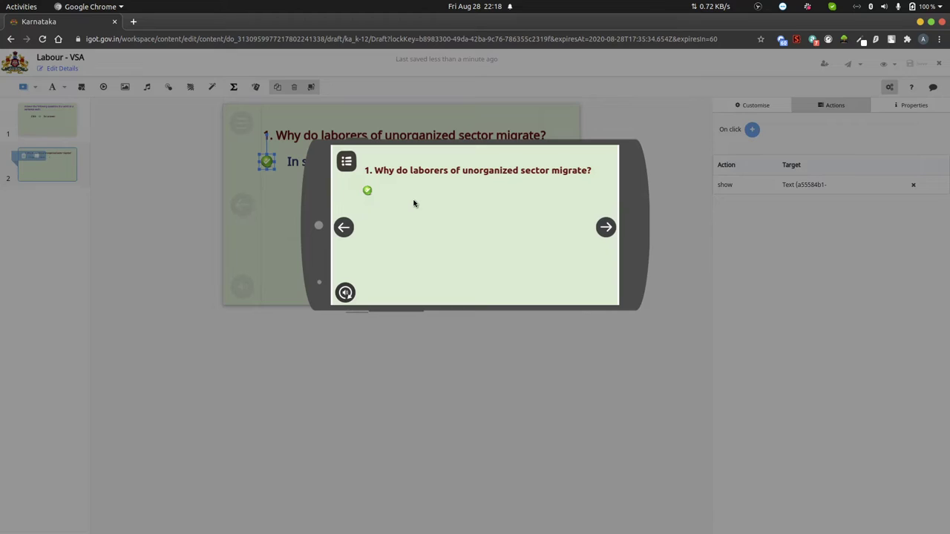
{"action": "left_click", "coordinate": [367, 193]}
{"action": "left_click", "coordinate": [379, 359]}
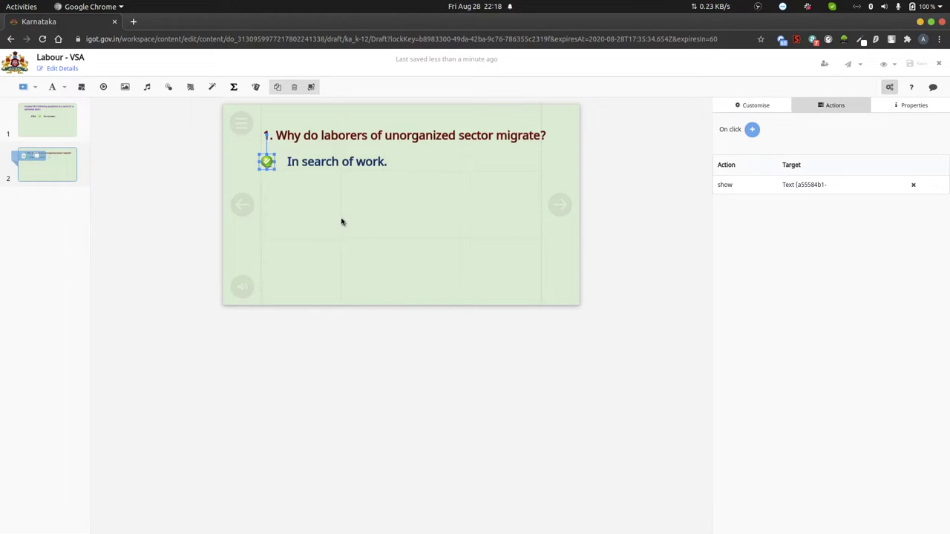
Start a new text box on slide 2 and copy the question "2.What is mean by labour?" from the Word document.
{"action": "left_click", "coordinate": [52, 87]}
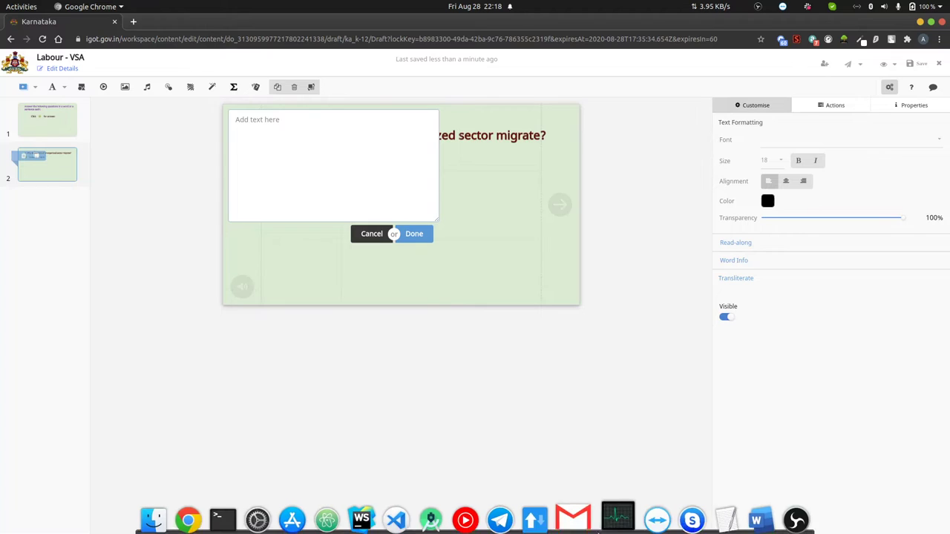
{"action": "left_click", "coordinate": [751, 516]}
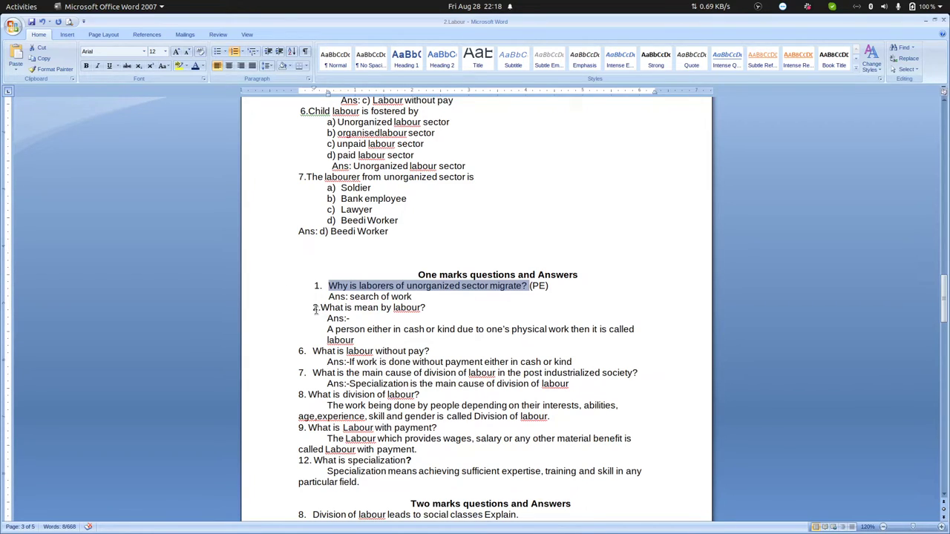
{"action": "left_click_drag", "start_coordinate": [313, 307], "coordinate": [430, 308]}
{"action": "key", "text": "ctrl+c"}
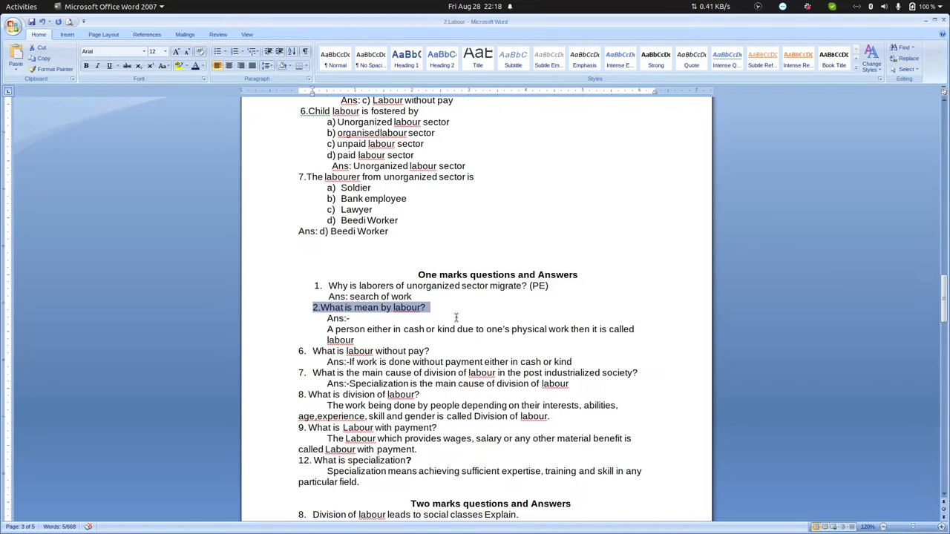
{"action": "mouse_move", "coordinate": [497, 532]}
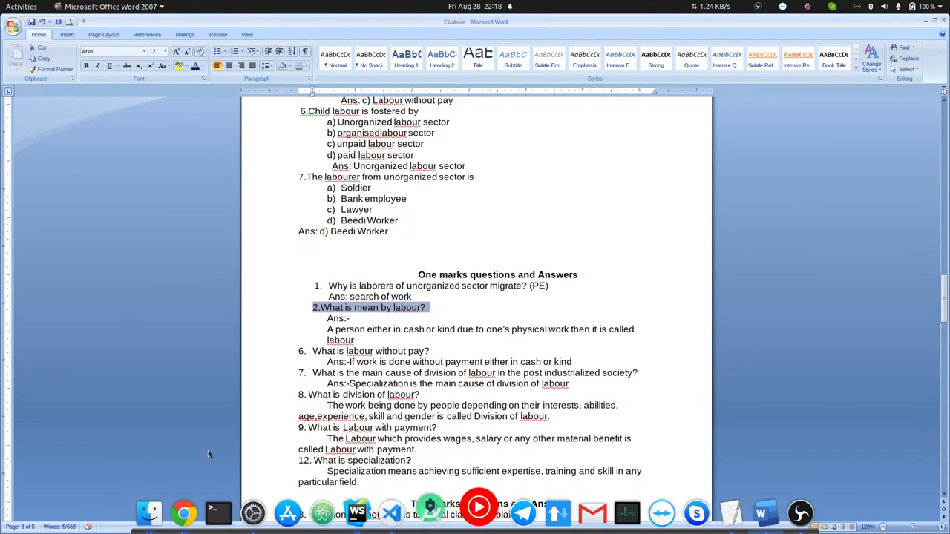
{"action": "left_click", "coordinate": [199, 512]}
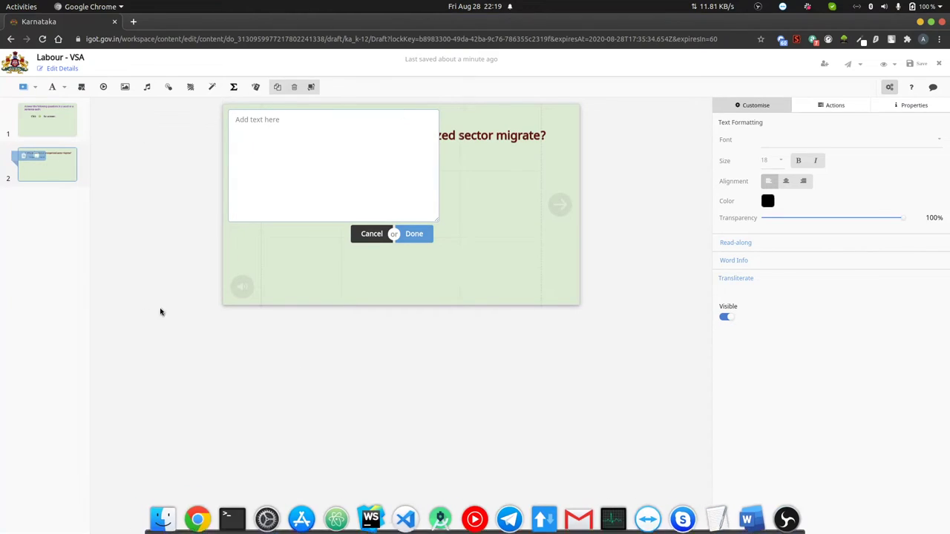
{"action": "type", "text": "Why is laborers of unorganized sector migrate?"}
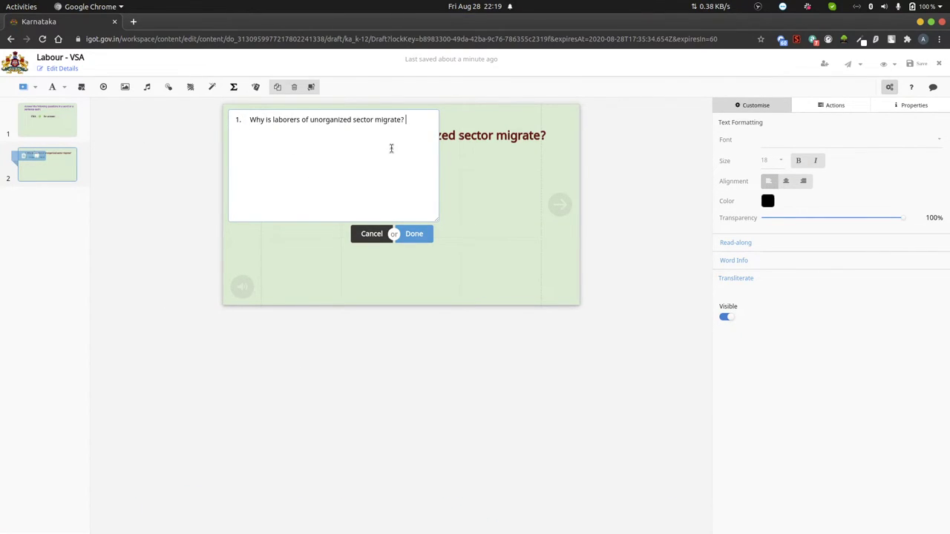
{"action": "key", "text": "ctrl+z"}
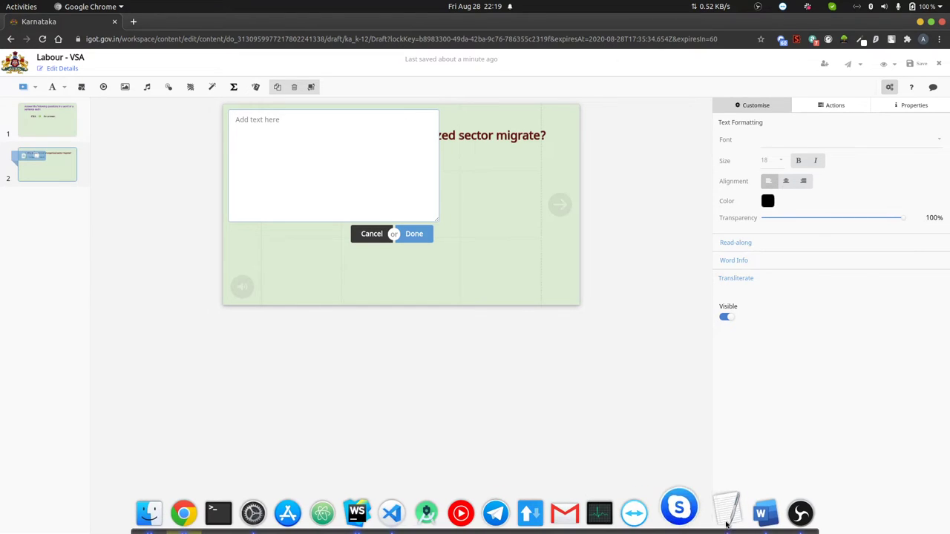
Bring question 2 from the Word document into the new text box, correcting it to "2.What is meant by labour?".
{"action": "left_click", "coordinate": [741, 507]}
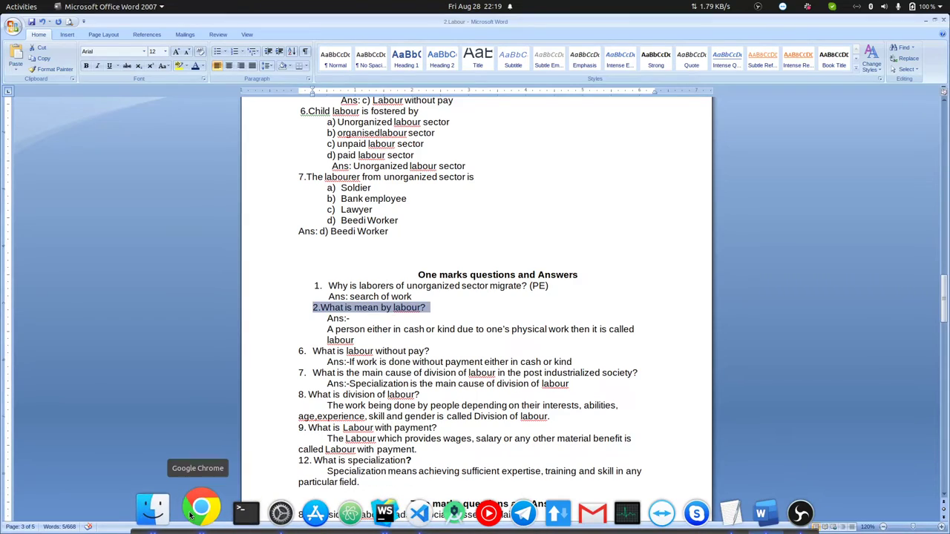
{"action": "left_click", "coordinate": [190, 508]}
{"action": "key", "text": "ctrl+v"}
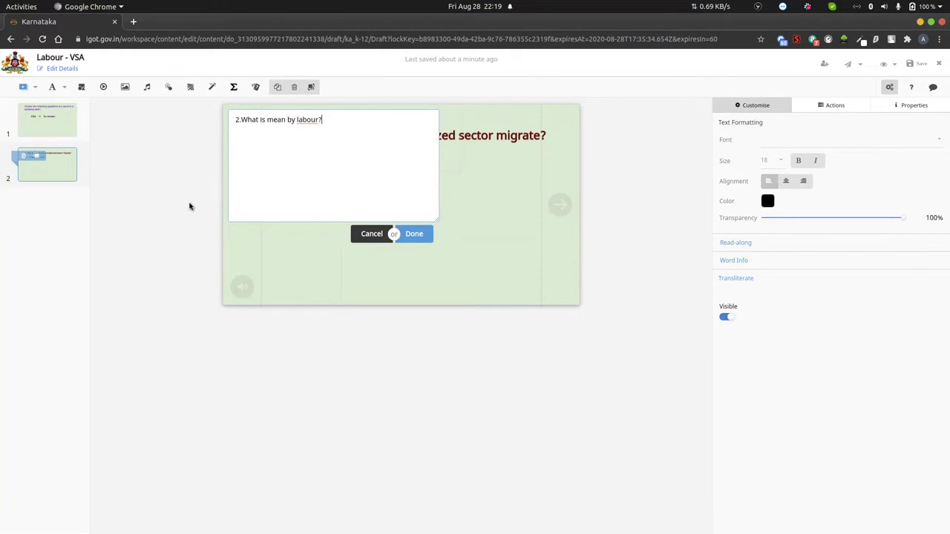
{"action": "left_click", "coordinate": [286, 120]}
{"action": "type", "text": "t"}
Format the second question's text as size 24, bold and dark red.
{"action": "left_click", "coordinate": [779, 161]}
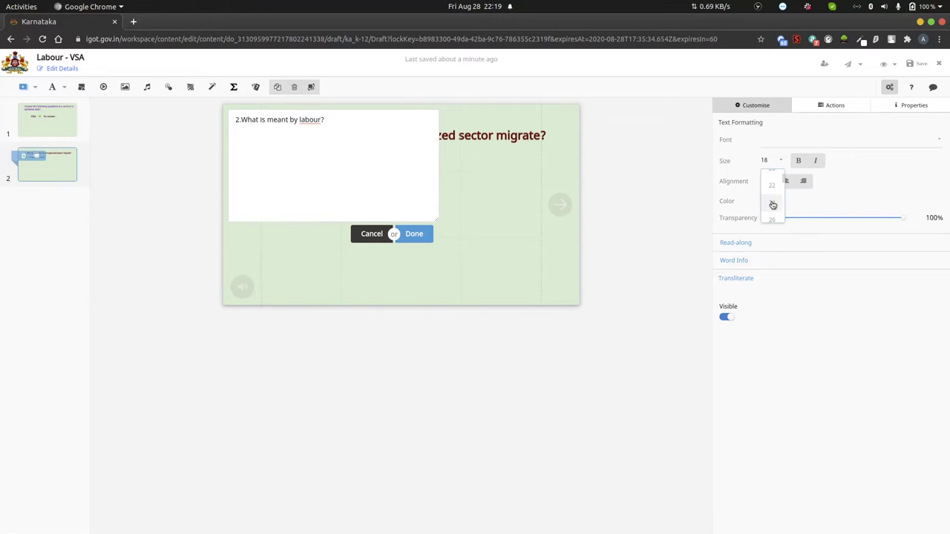
{"action": "left_click", "coordinate": [772, 205]}
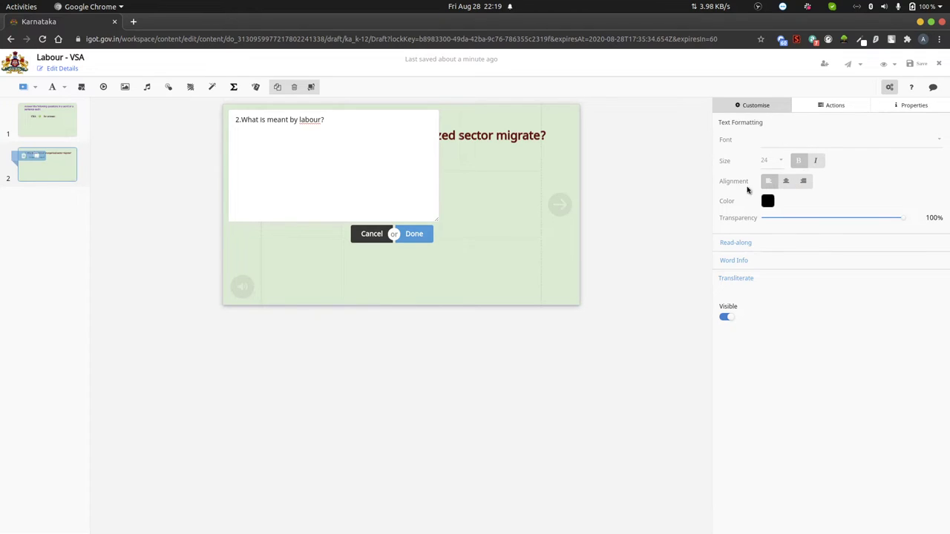
{"action": "left_click", "coordinate": [768, 202]}
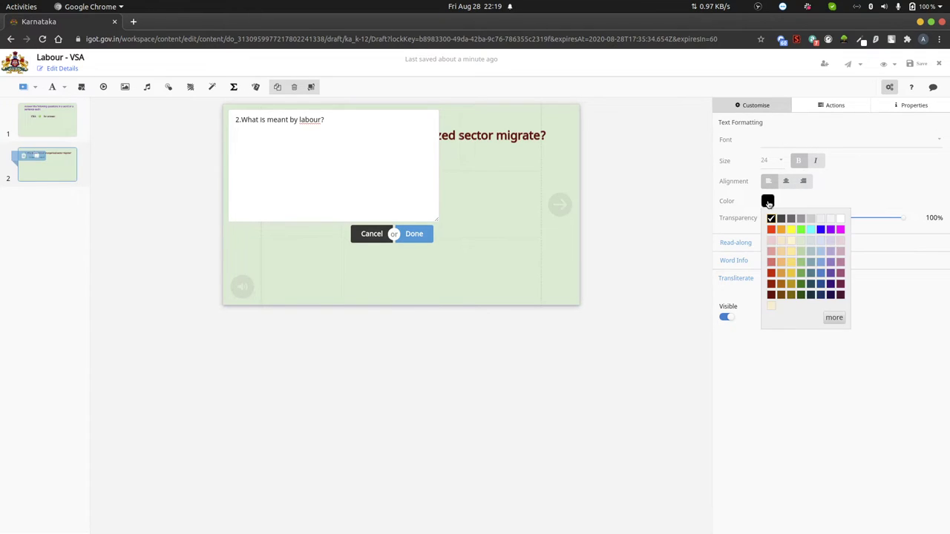
{"action": "left_click", "coordinate": [771, 295]}
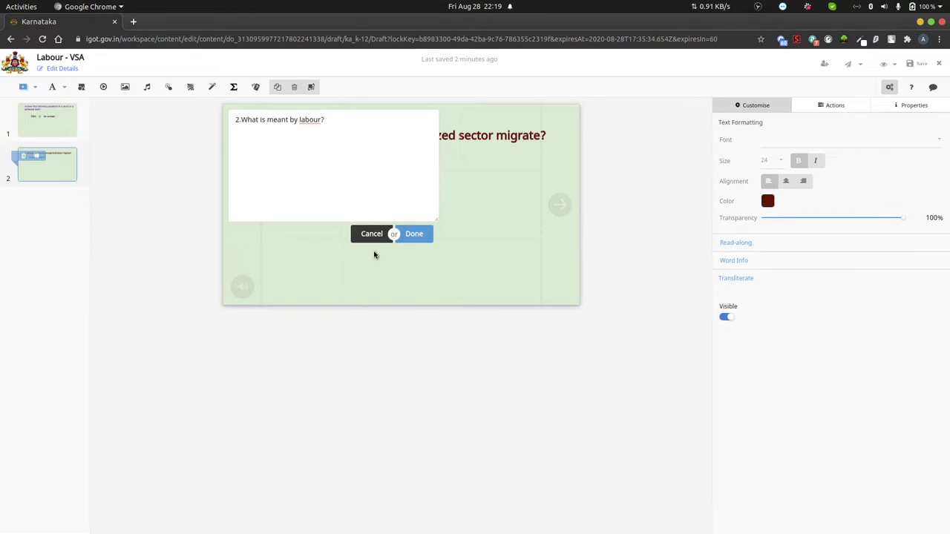
Place the second question below the first answer, aligned with question 1, and widen its text box so it fits on one line.
{"action": "left_click", "coordinate": [418, 236]}
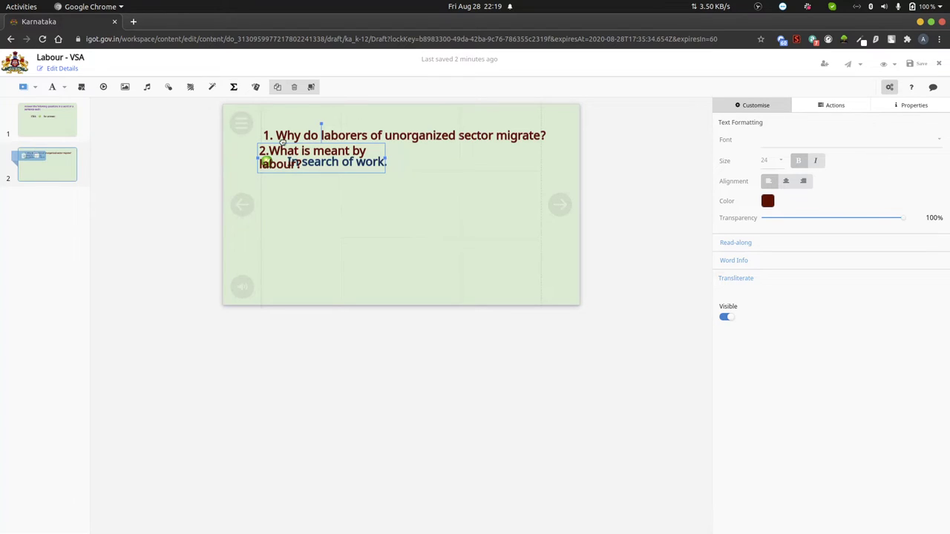
{"action": "left_click_drag", "start_coordinate": [282, 147], "coordinate": [285, 200]}
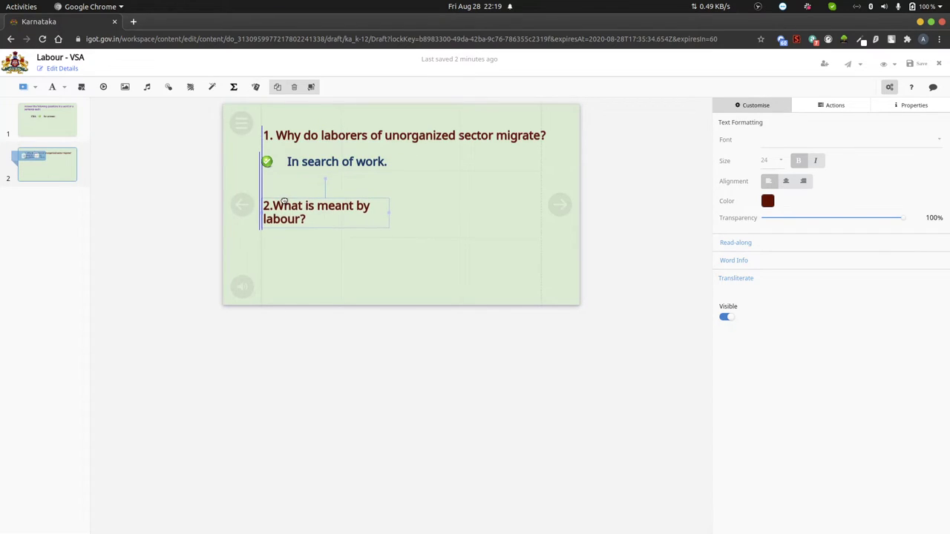
{"action": "left_click_drag", "start_coordinate": [388, 213], "coordinate": [546, 225]}
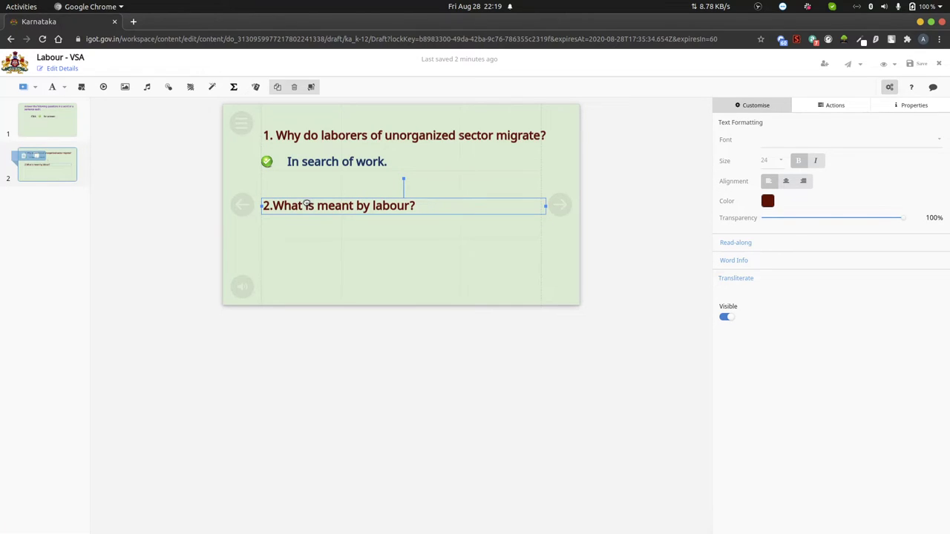
{"action": "left_click_drag", "start_coordinate": [307, 204], "coordinate": [307, 207]}
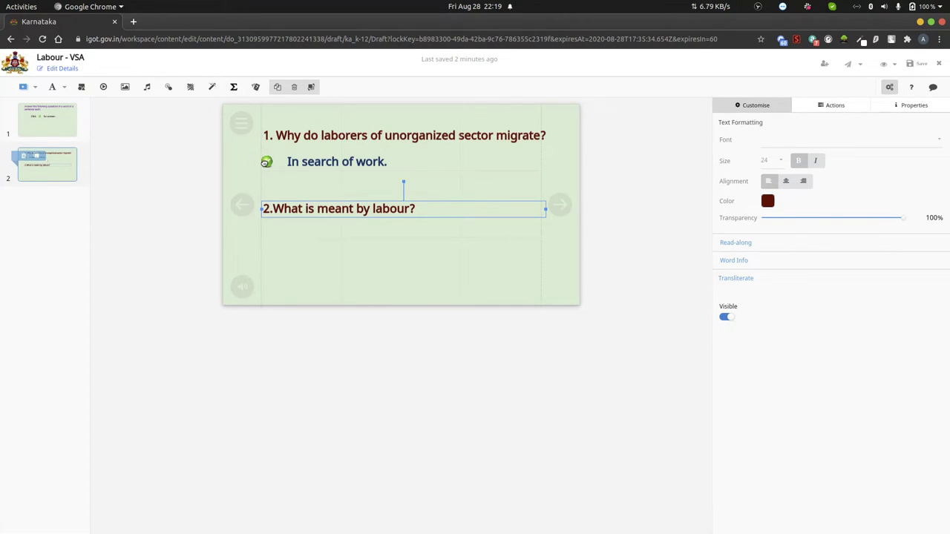
Duplicate the green tick image and place the copy directly below the start of question 2.
{"action": "left_click", "coordinate": [265, 163]}
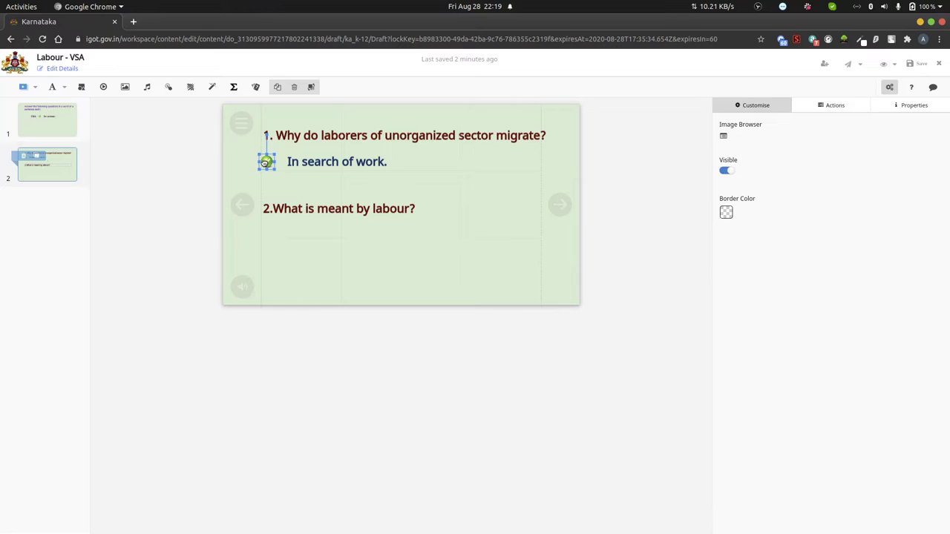
{"action": "key", "text": "ctrl+c"}
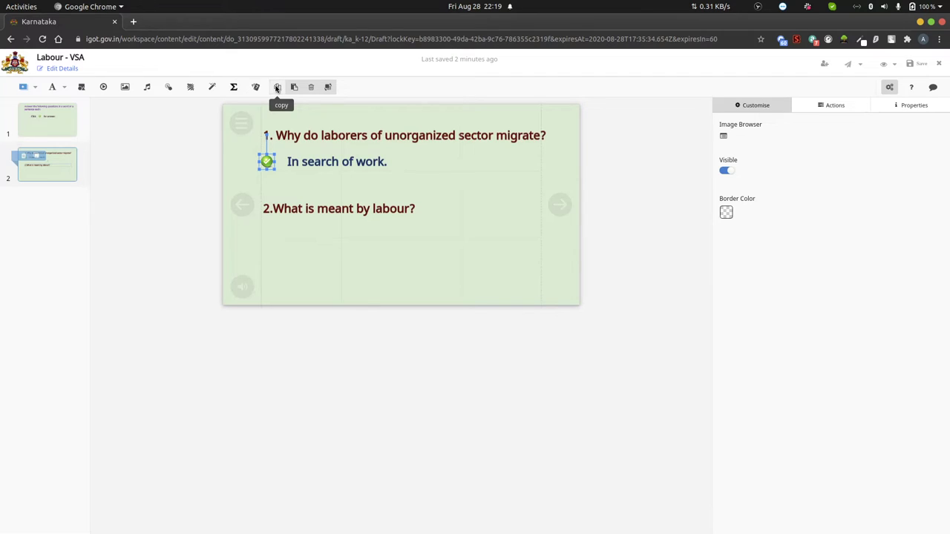
{"action": "left_click", "coordinate": [283, 190]}
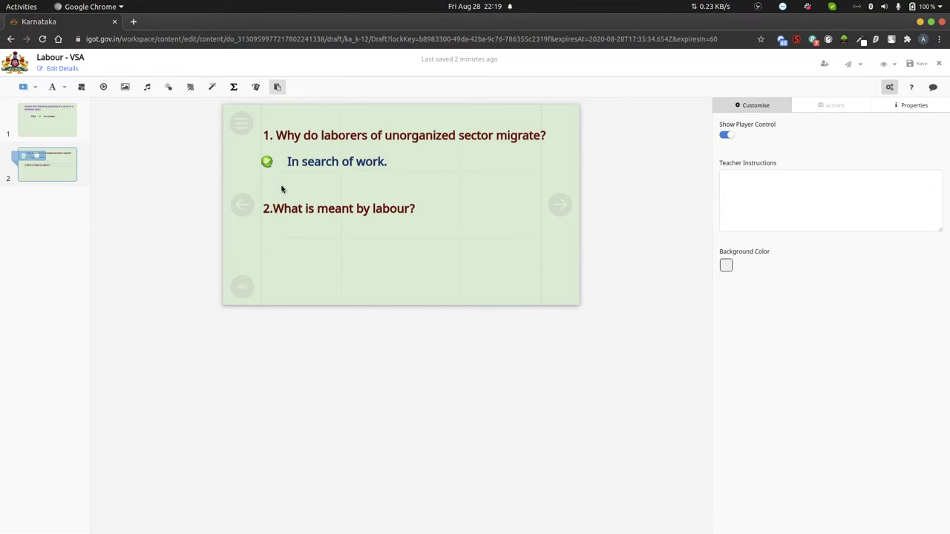
{"action": "left_click", "coordinate": [266, 160]}
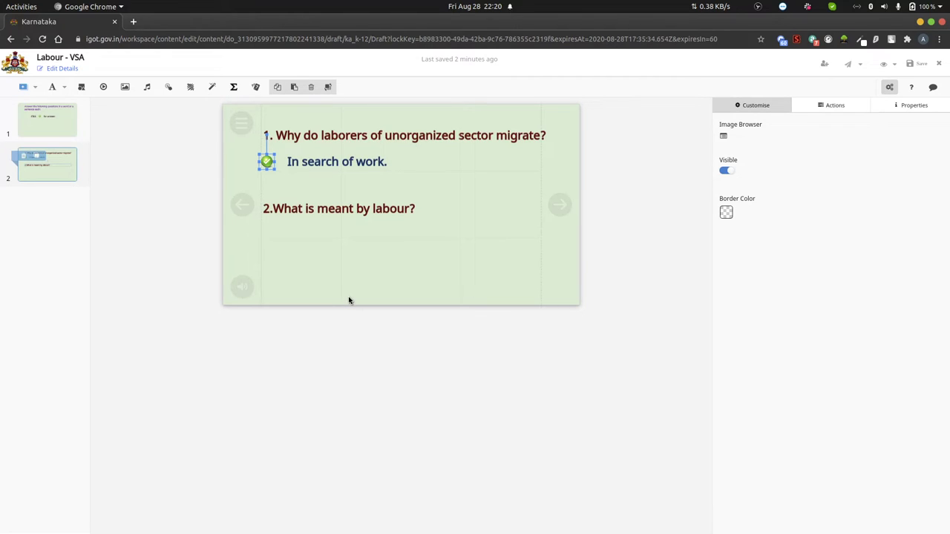
{"action": "left_click", "coordinate": [271, 239]}
{"action": "key", "text": "ctrl+v"}
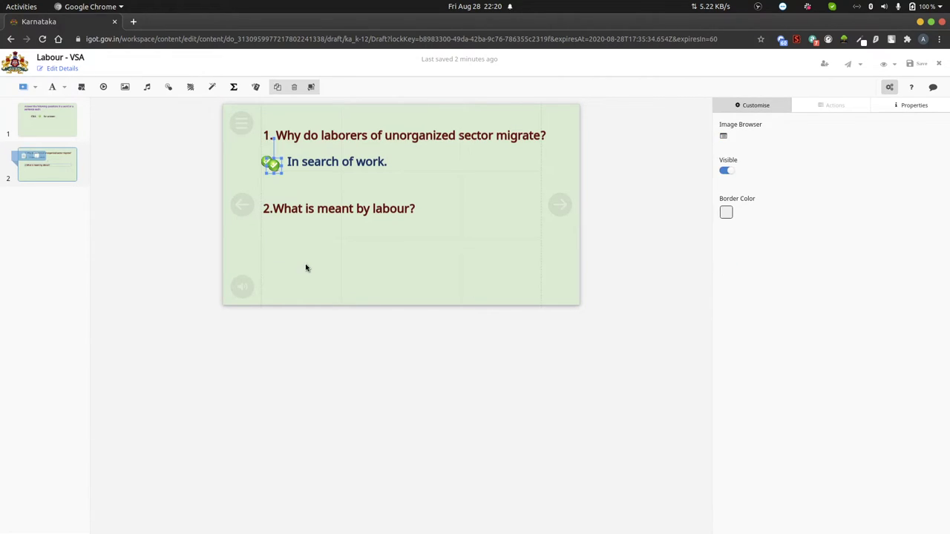
{"action": "left_click_drag", "start_coordinate": [278, 162], "coordinate": [275, 231]}
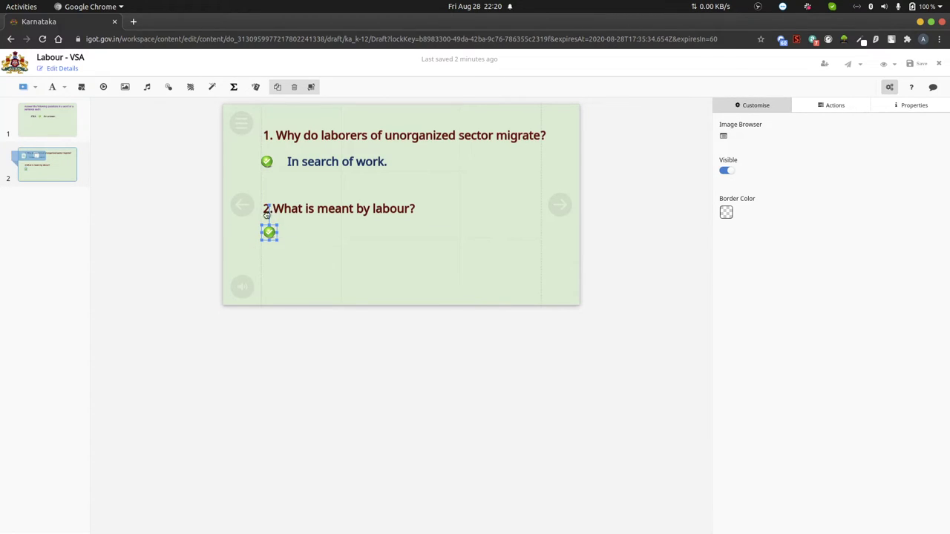
Start a new text box on slide 2 and copy the answer to question 2 from the Word document.
{"action": "left_click", "coordinate": [52, 87]}
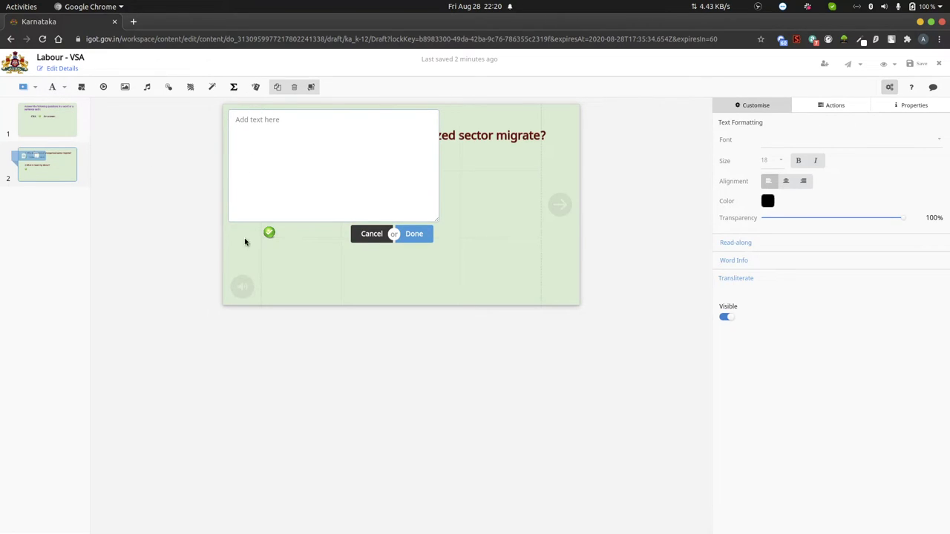
{"action": "mouse_move", "coordinate": [625, 523]}
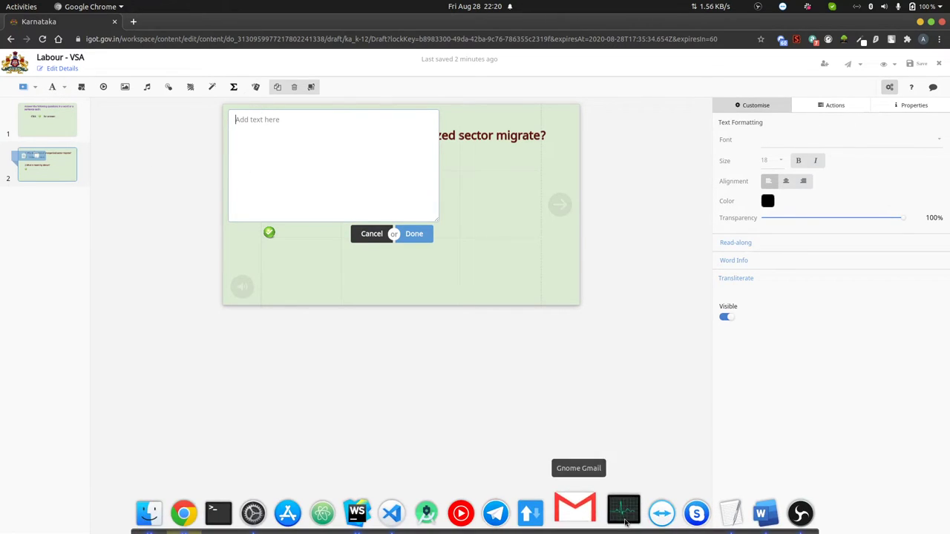
{"action": "left_click", "coordinate": [761, 513]}
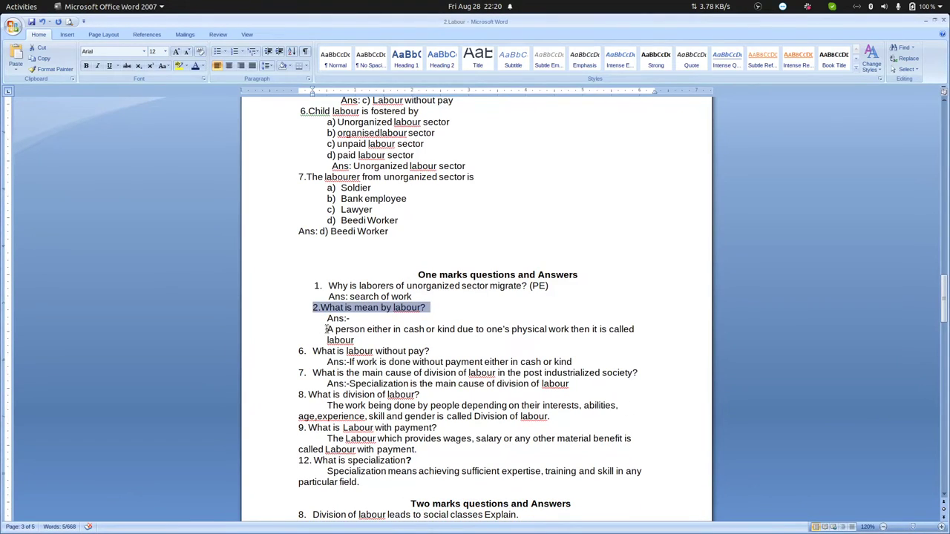
{"action": "left_click_drag", "start_coordinate": [328, 330], "coordinate": [348, 341]}
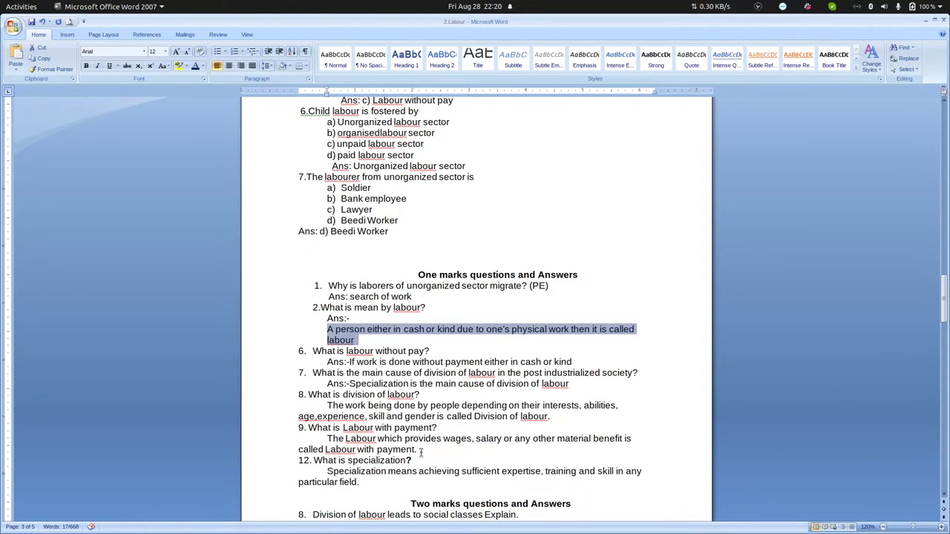
Bring the answer into the new text box, correcting it to "A person who is paid either in cash or kind due to one's physical work then it is called labour.".
{"action": "mouse_move", "coordinate": [197, 512]}
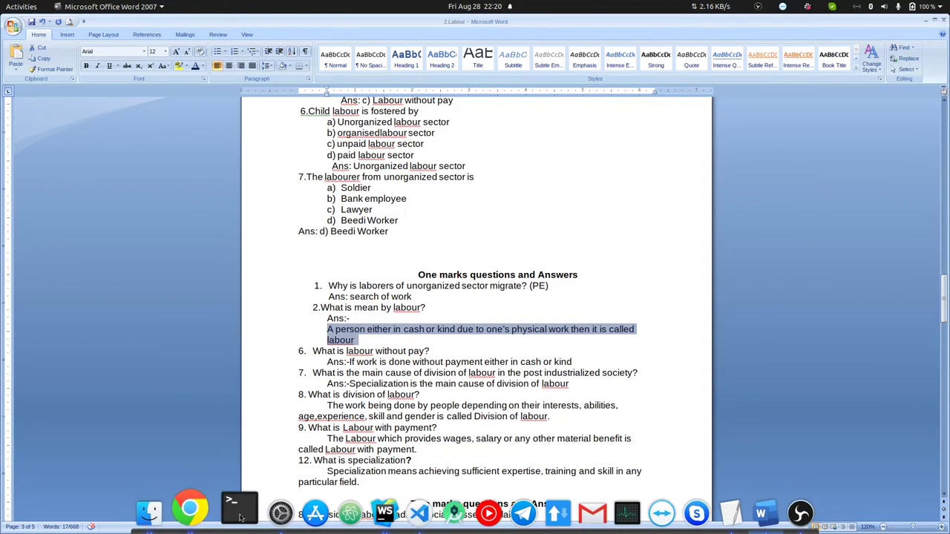
{"action": "left_click", "coordinate": [199, 511]}
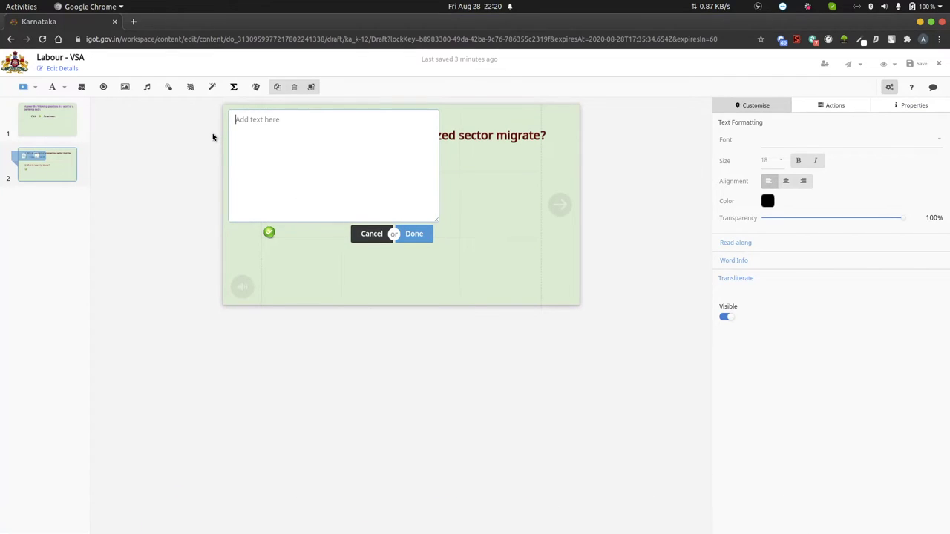
{"action": "key", "text": "ctrl+v"}
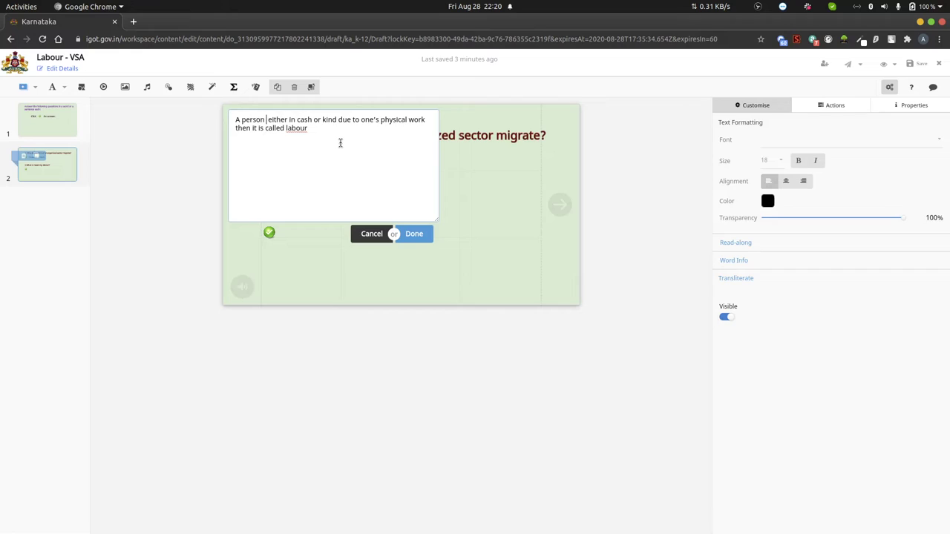
{"action": "type", "text": "who is "}
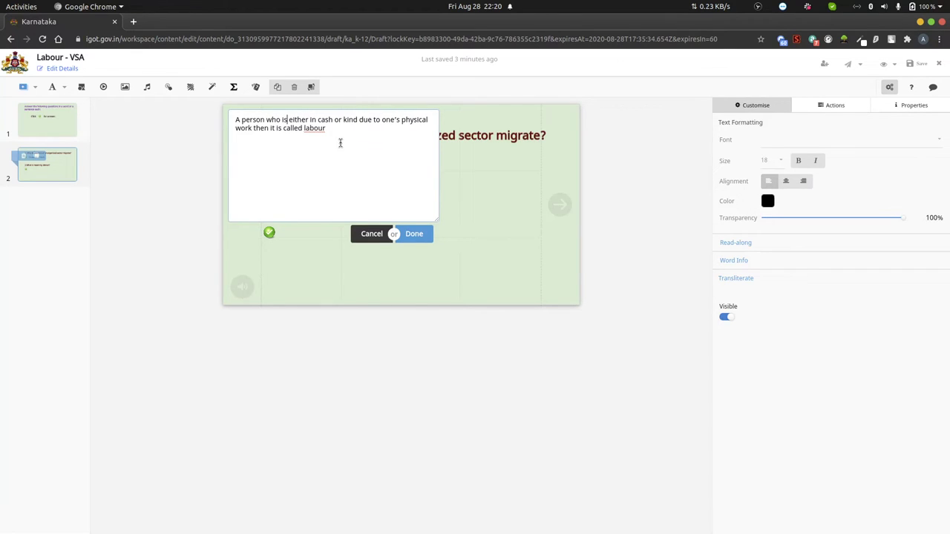
{"action": "type", "text": "paid"}
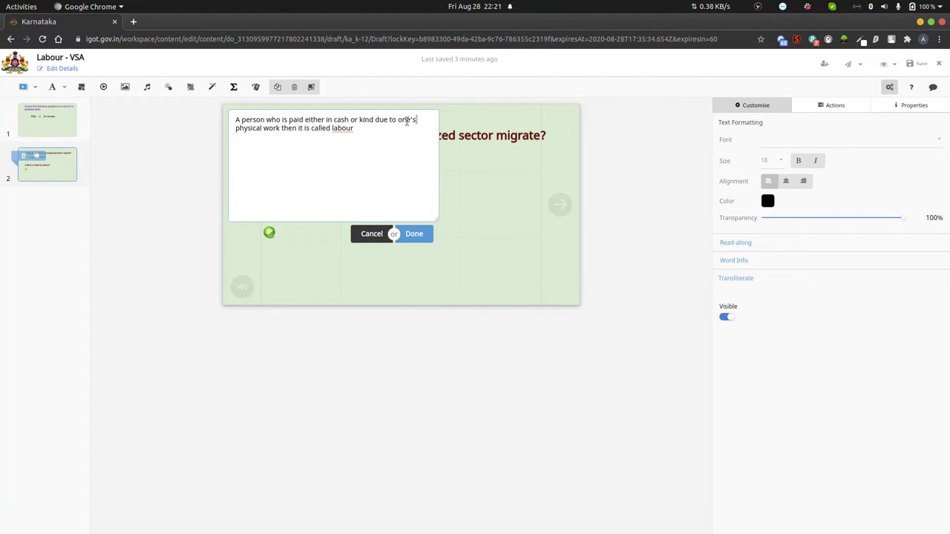
{"action": "left_click_drag", "start_coordinate": [418, 119], "coordinate": [399, 119]}
{"action": "left_click", "coordinate": [356, 129]}
Format the second answer as size 24, bold and dark blue, and place it beside the tick under question 2.
{"action": "left_click", "coordinate": [781, 162]}
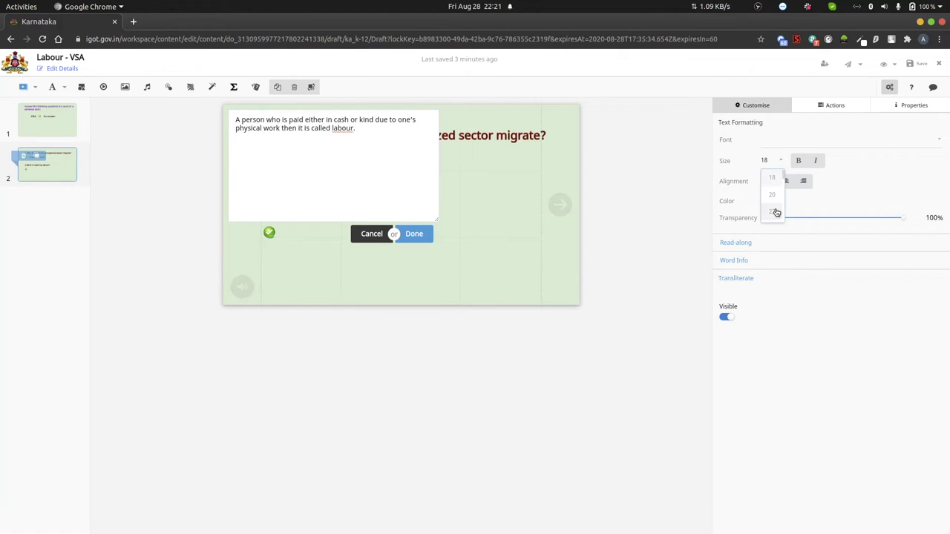
{"action": "scroll", "coordinate": [776, 213], "scroll_direction": "down", "scroll_amount": 2}
{"action": "left_click", "coordinate": [774, 206]}
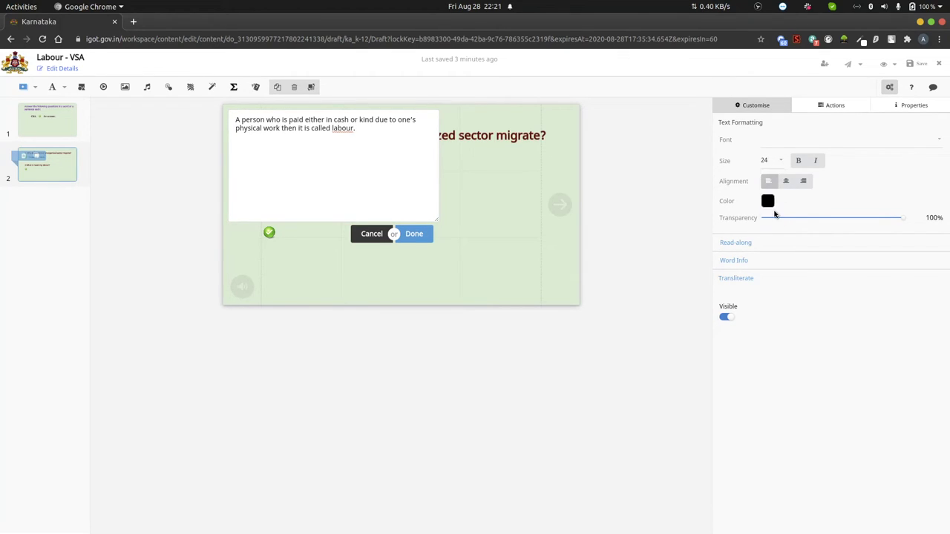
{"action": "left_click", "coordinate": [800, 159]}
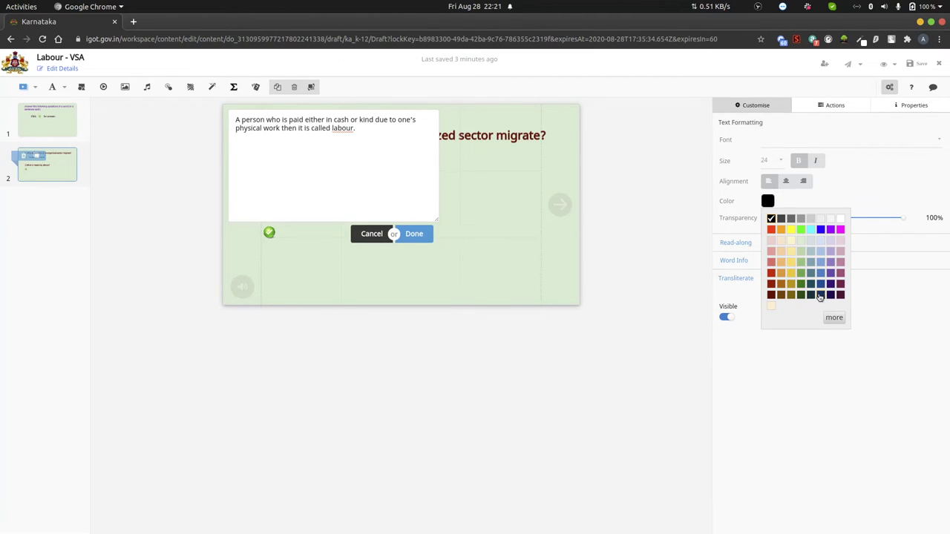
{"action": "left_click", "coordinate": [822, 296]}
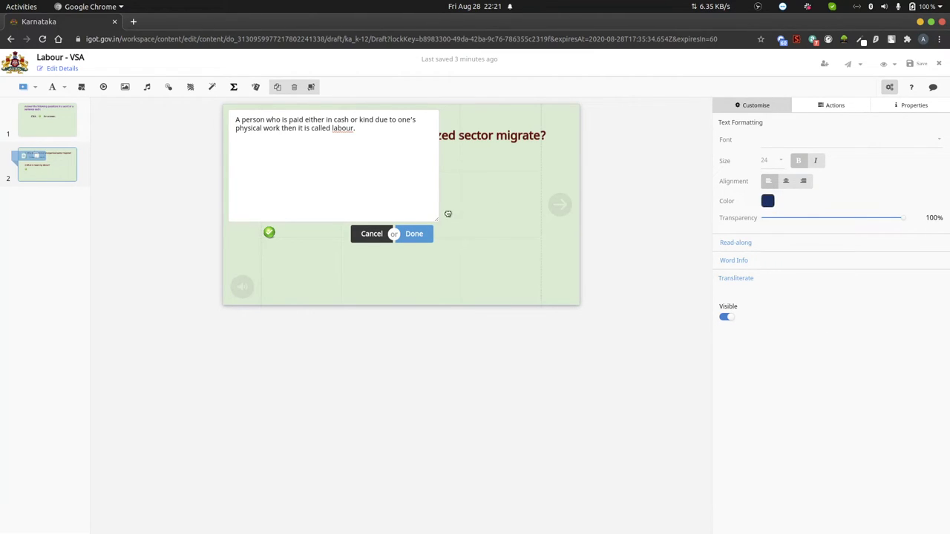
{"action": "left_click", "coordinate": [414, 234]}
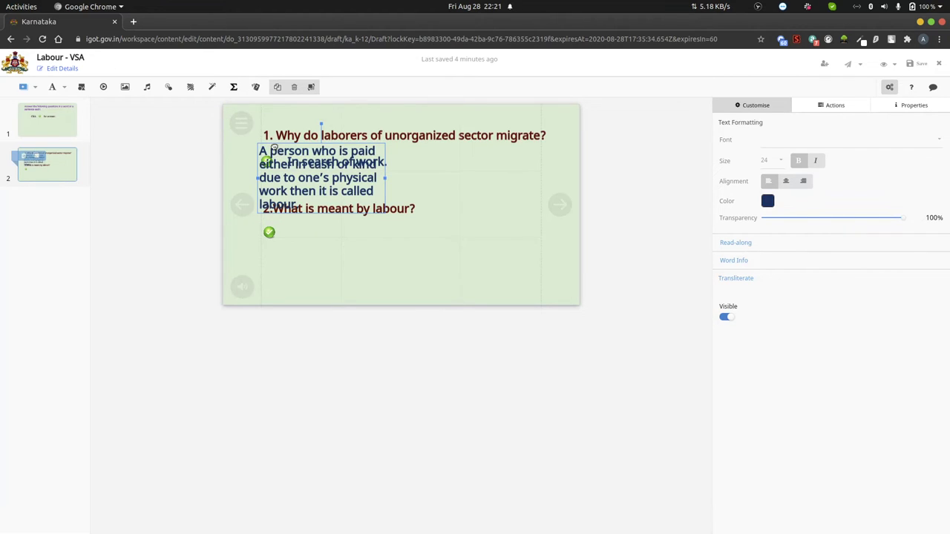
{"action": "left_click_drag", "start_coordinate": [277, 156], "coordinate": [296, 229]}
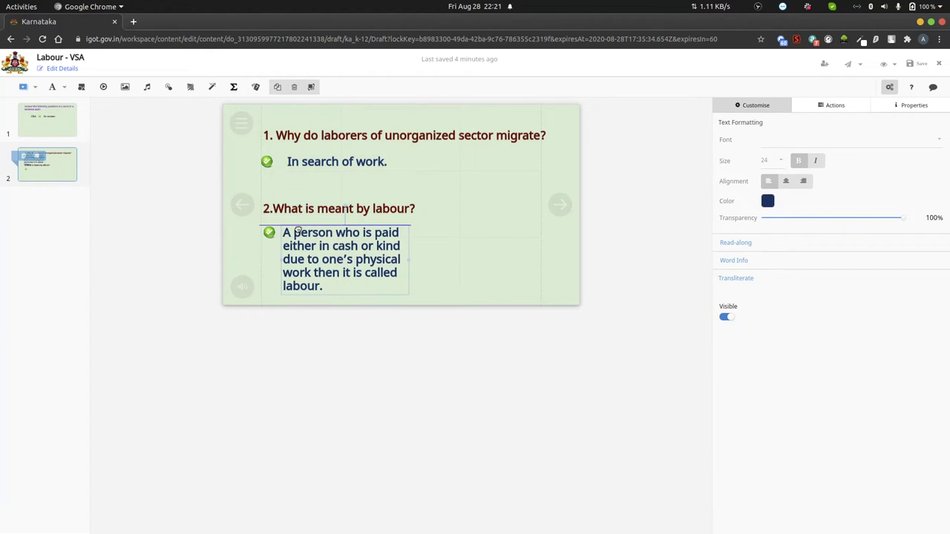